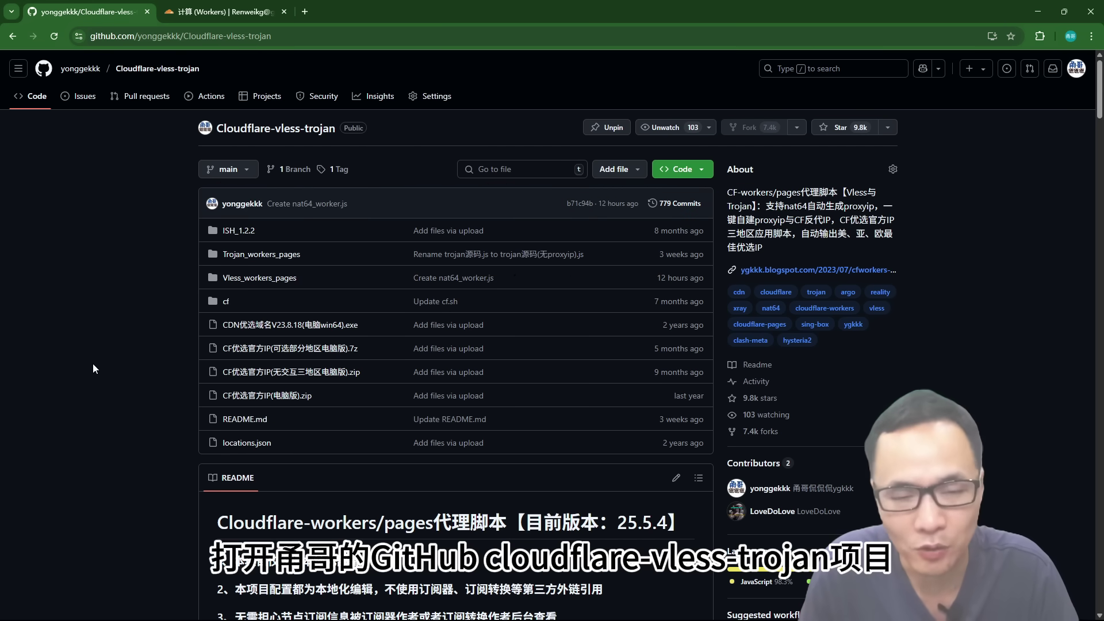
Step: Open the Vless_workers_pages folder and view vless无需proxyip的nat64套壳版 (推荐使用).js and nat64_worker.js, returning to the file list
left_click(259, 280)
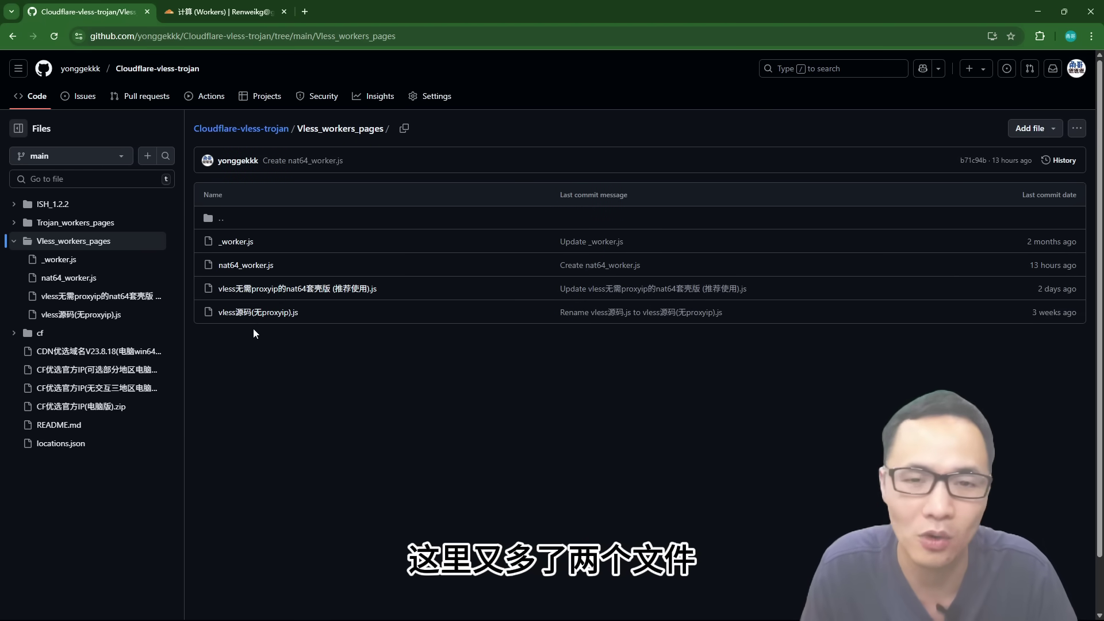
left_click(260, 292)
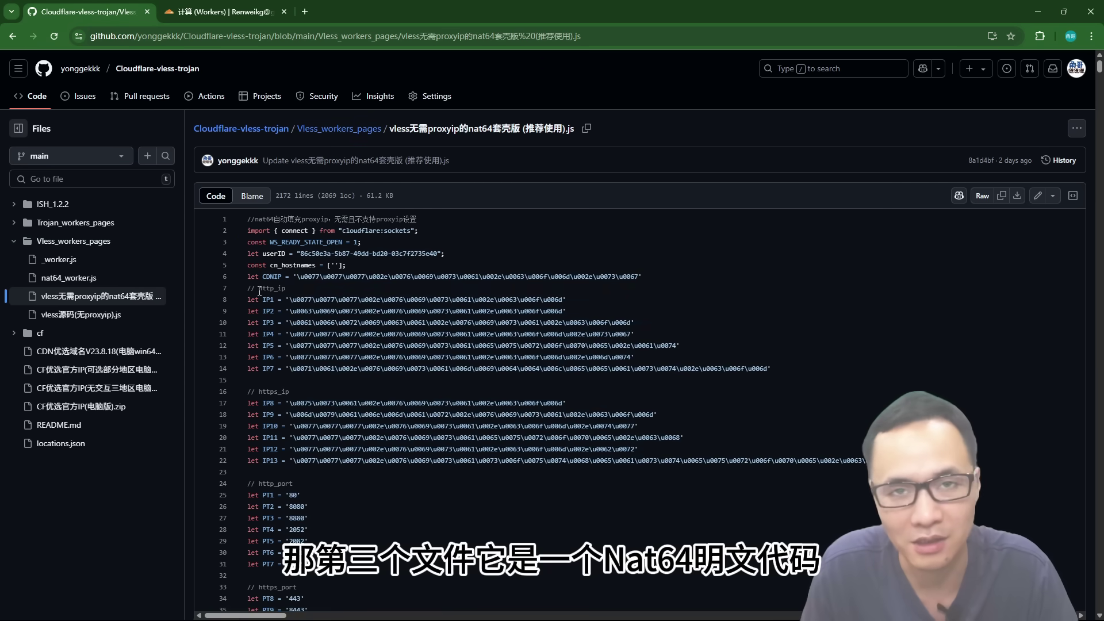
left_click(13, 37)
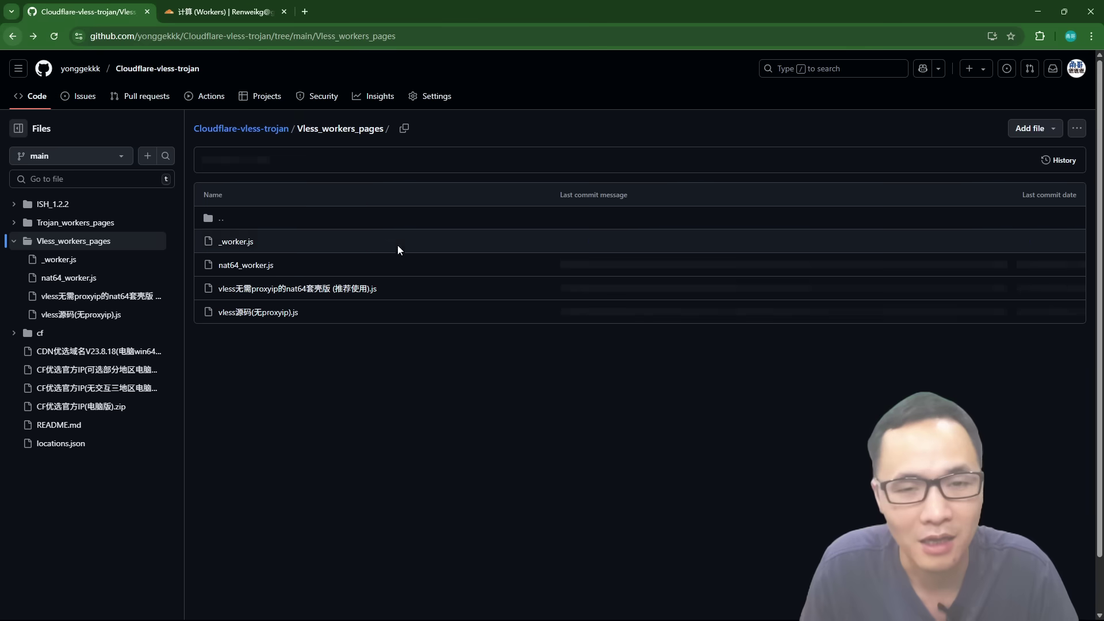
left_click(236, 266)
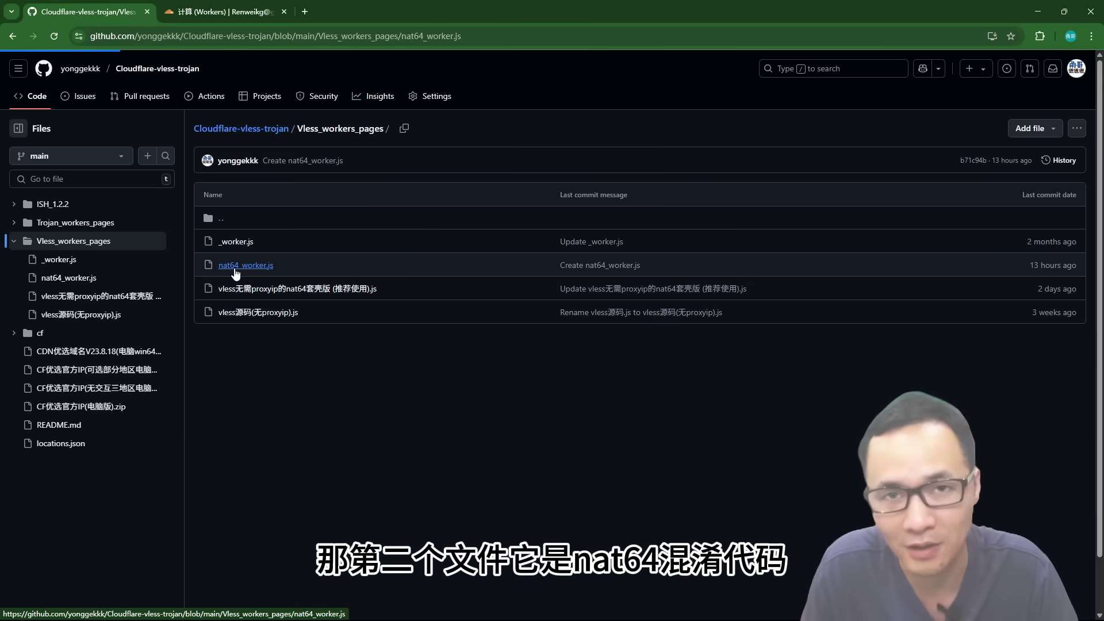
key("alt+Left")
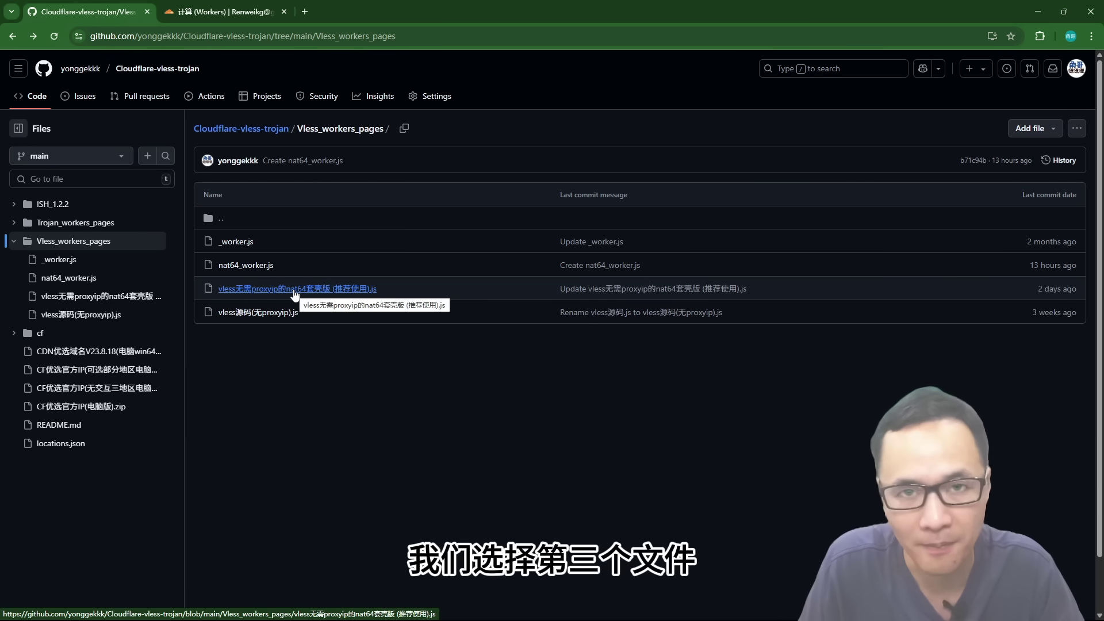
Step: Download vless无需proxyip的nat64套壳版 (推荐使用).js from the Vless_workers_pages folder
left_click(295, 292)
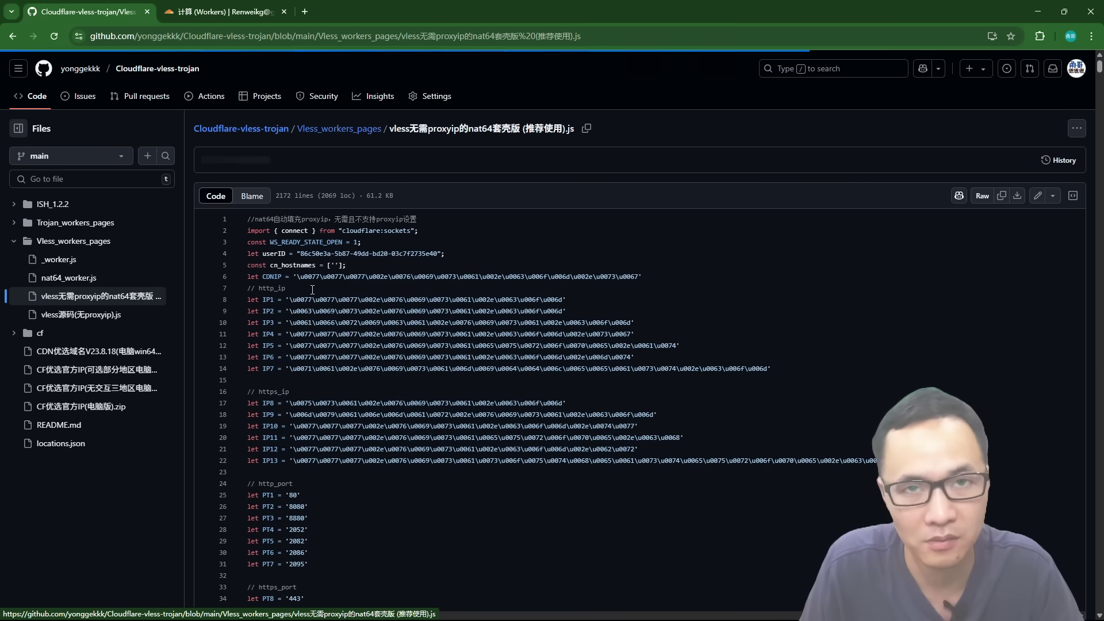
left_click(1076, 130)
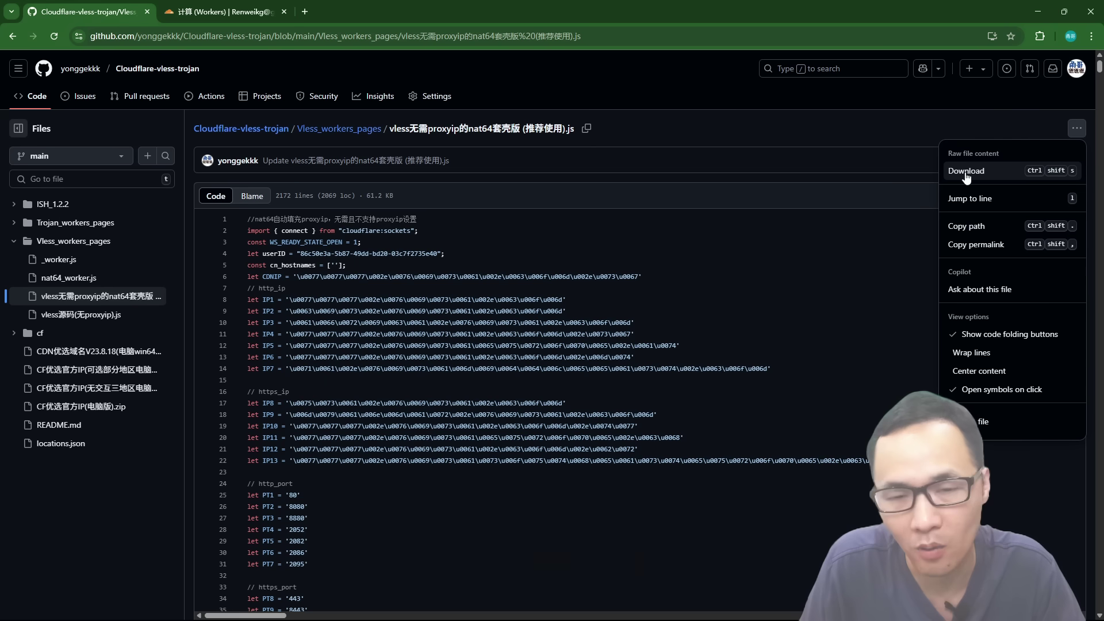
left_click(967, 172)
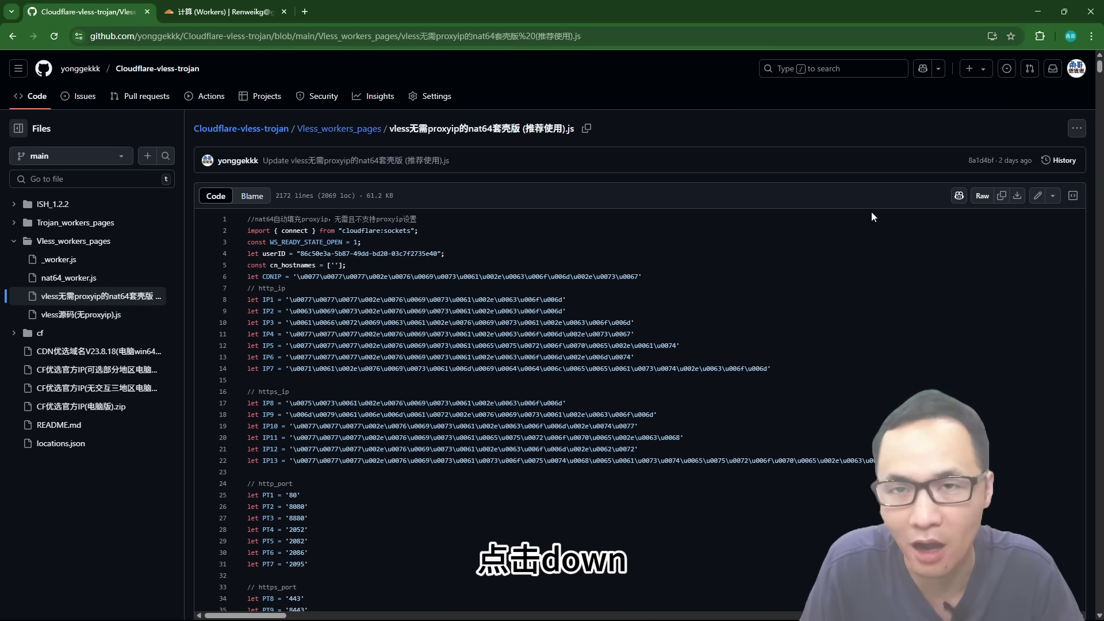
left_click(1010, 131)
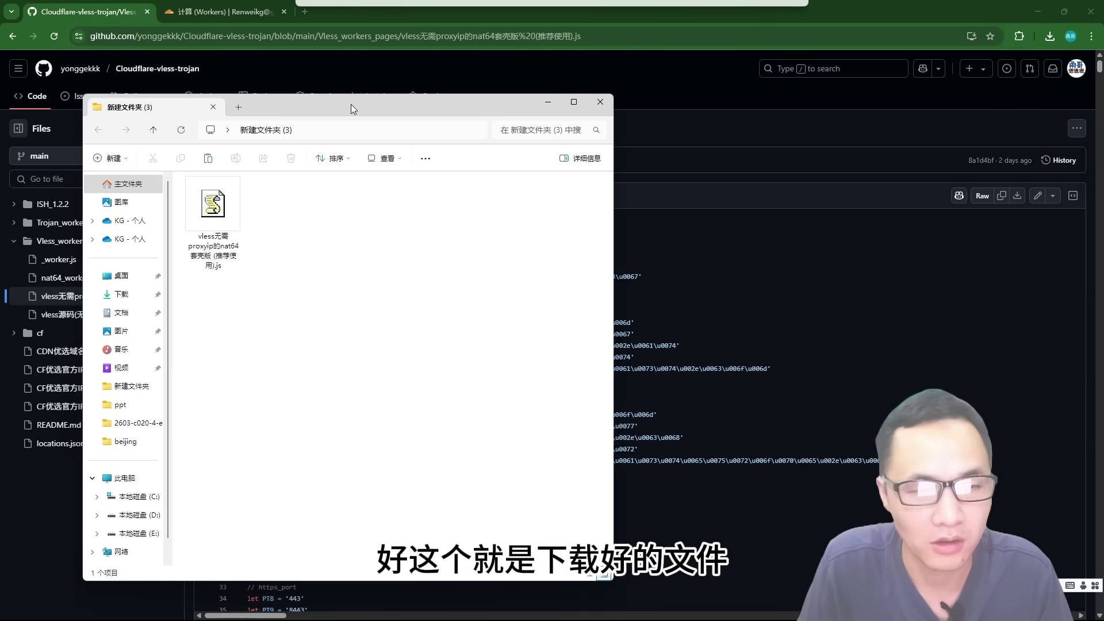
Step: Open the downloaded script from the 新建文件夹 (3) folder in Notepad to examine its code
left_click_drag(352, 108, 410, 124)
left_click(269, 222)
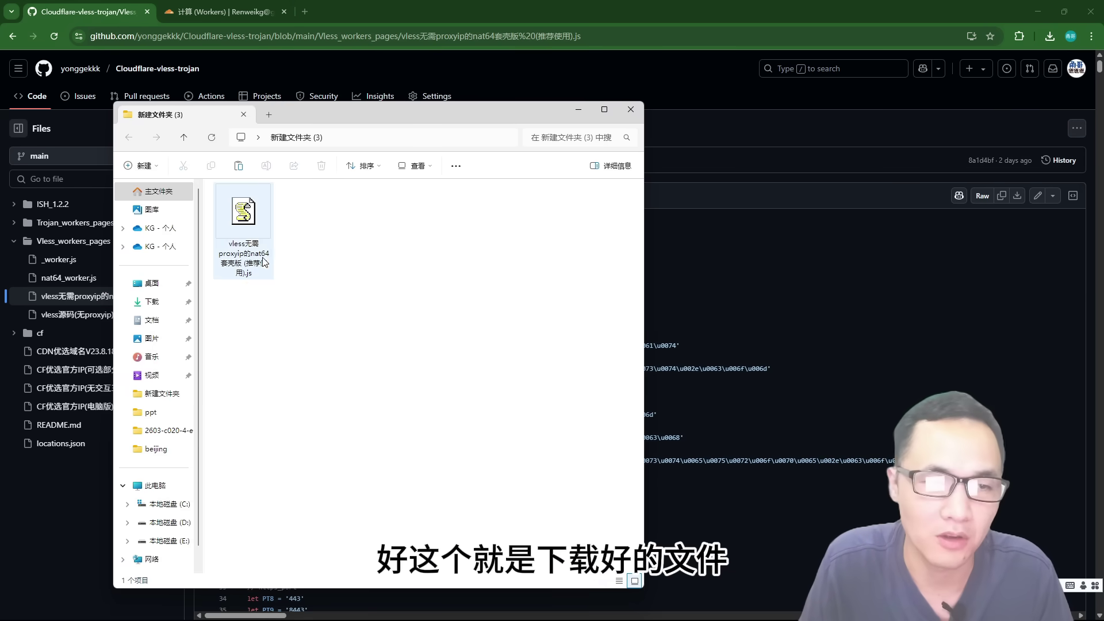
right_click(268, 222)
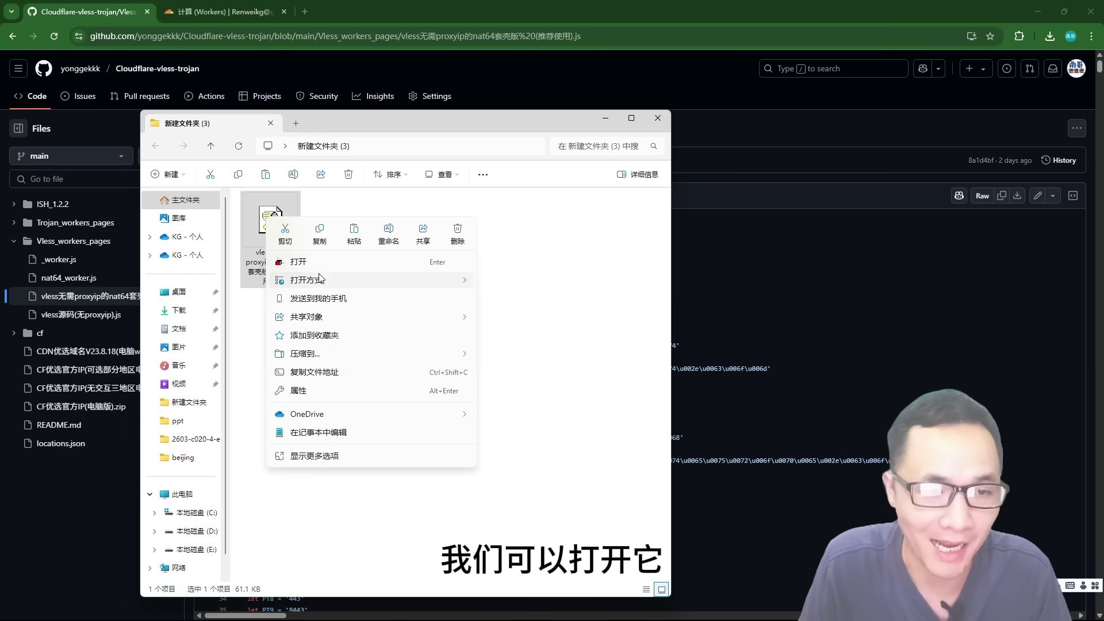
mouse_move(310, 280)
left_click(531, 298)
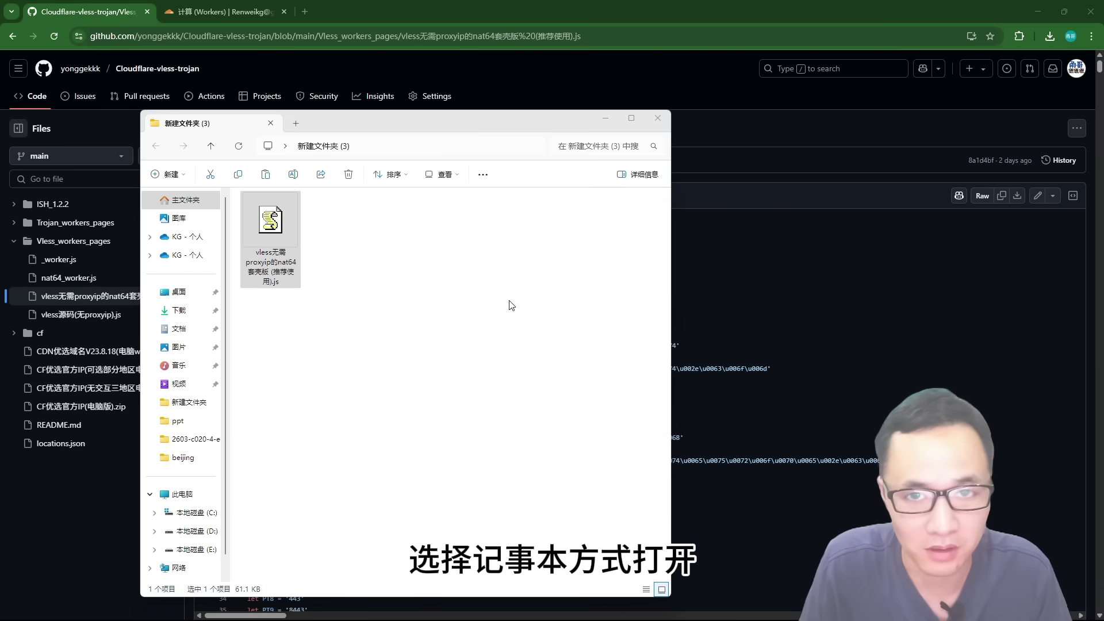
left_click(577, 337)
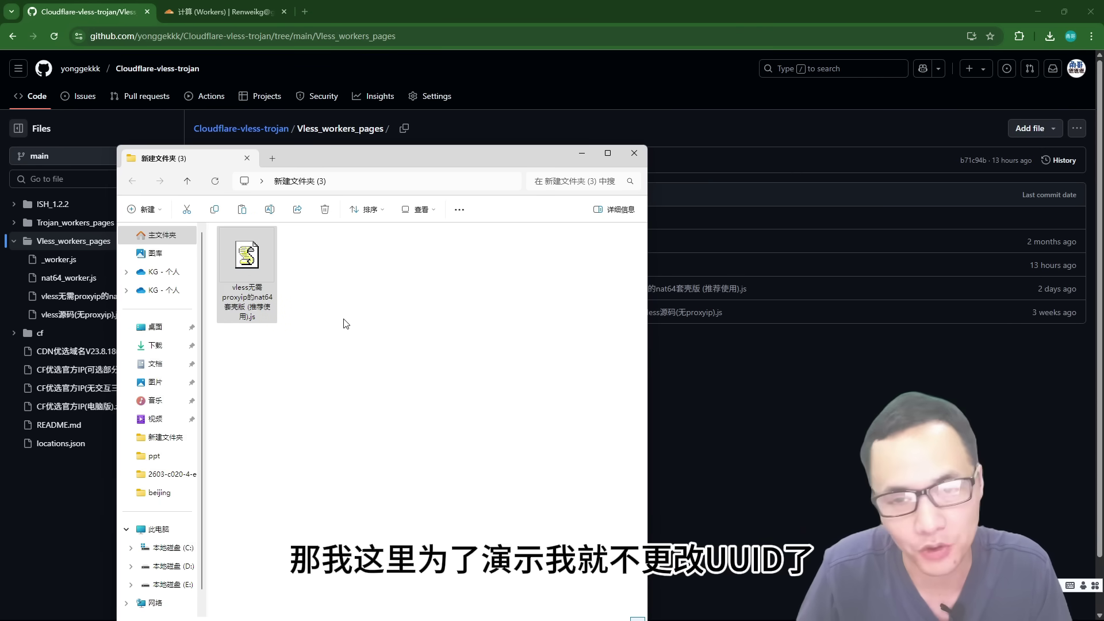
Step: Rename the downloaded script to _worker.js, copying the name from the repository's file list
left_click_drag(295, 156, 450, 130)
right_click(409, 232)
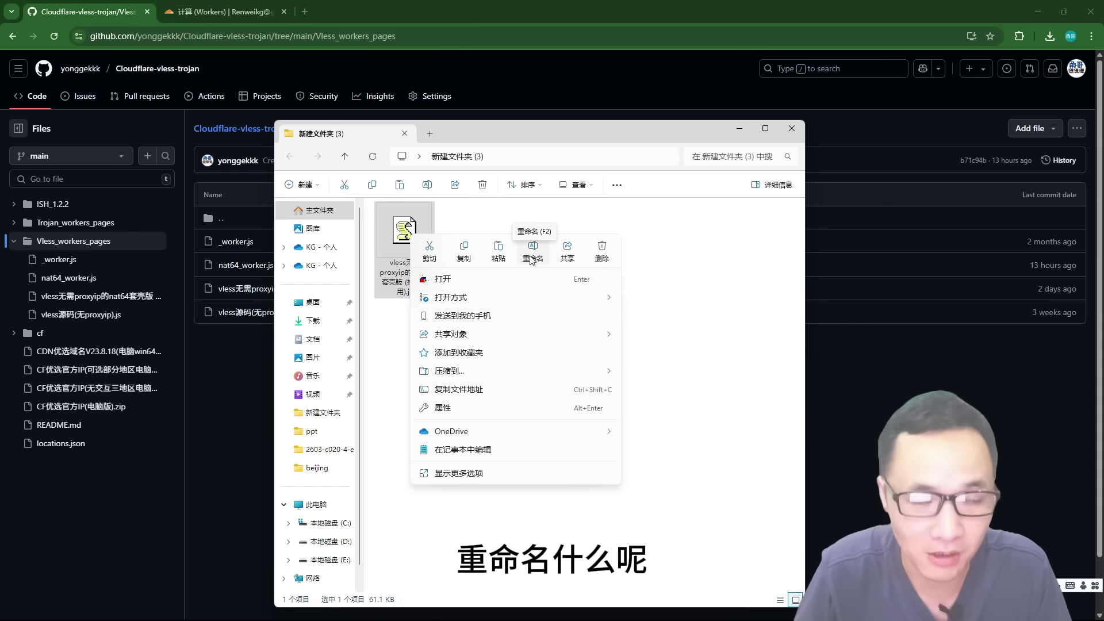
left_click(225, 382)
left_click_drag(255, 242, 213, 243)
key("ctrl+c")
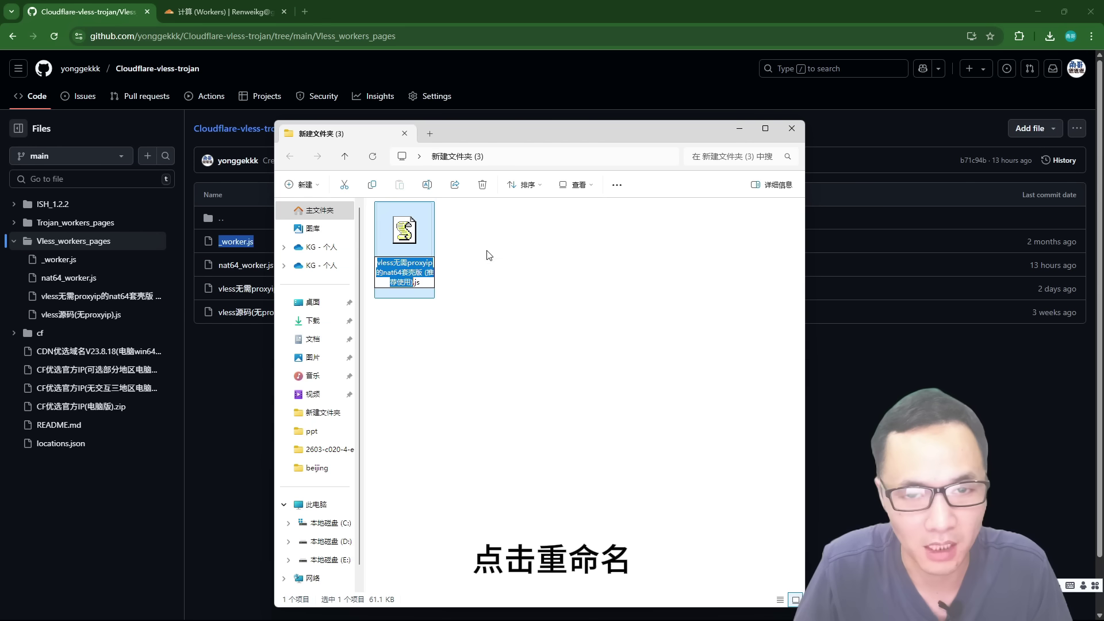
key("ctrl+a")
key("ctrl+v")
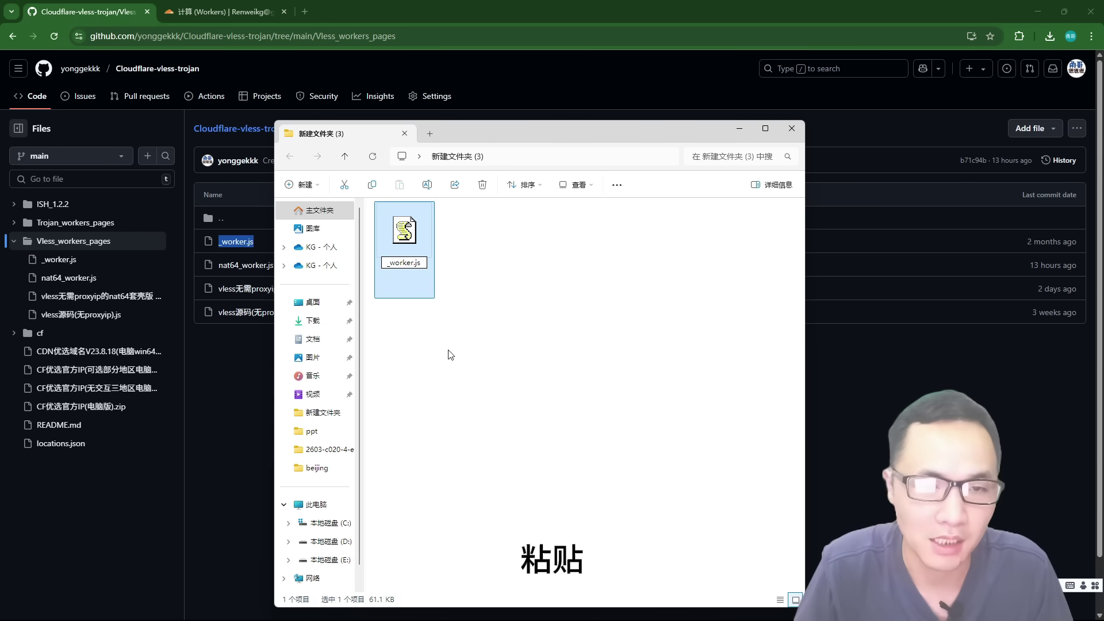
left_click(449, 352)
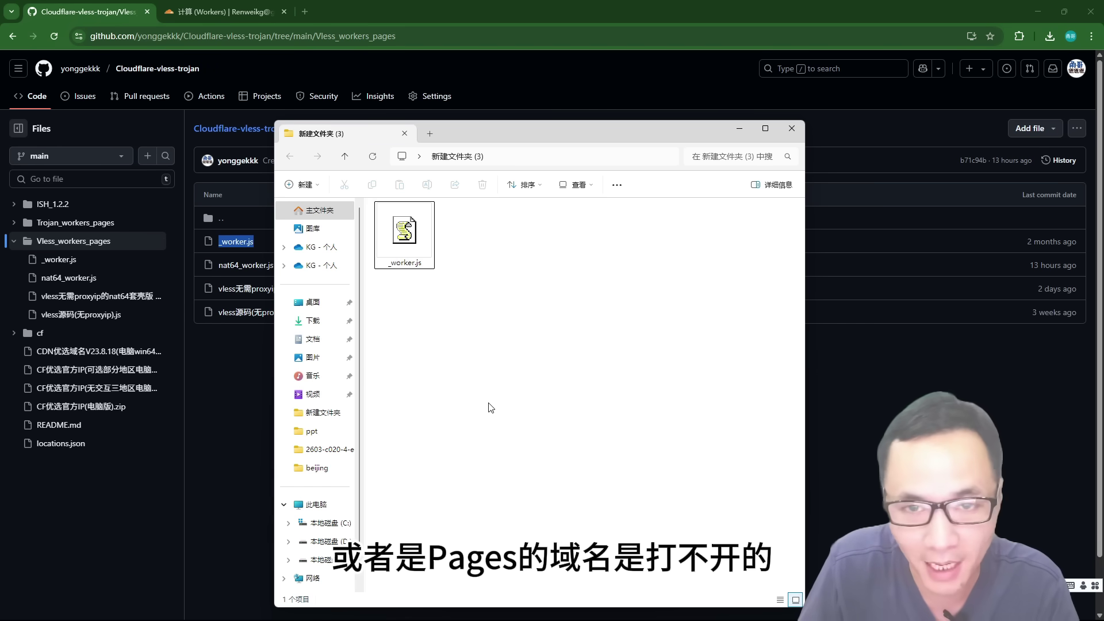
Step: Create a subfolder named 新建文件夹 beside the script and move _worker.js into it
right_click(544, 290)
mouse_move(691, 375)
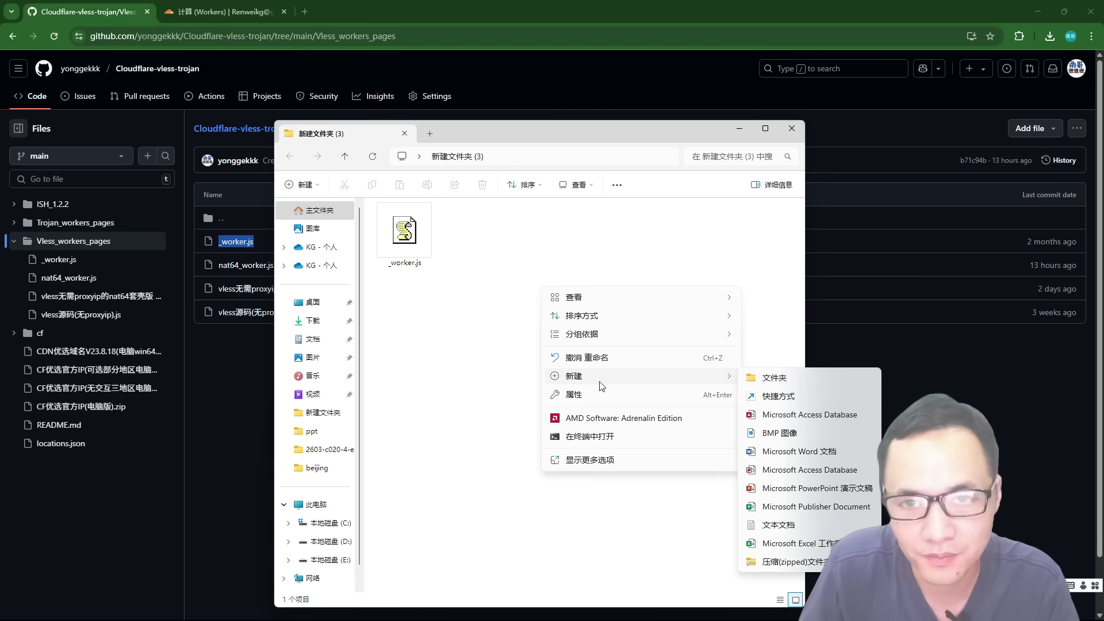
left_click(795, 378)
left_click(507, 365)
left_click(467, 236)
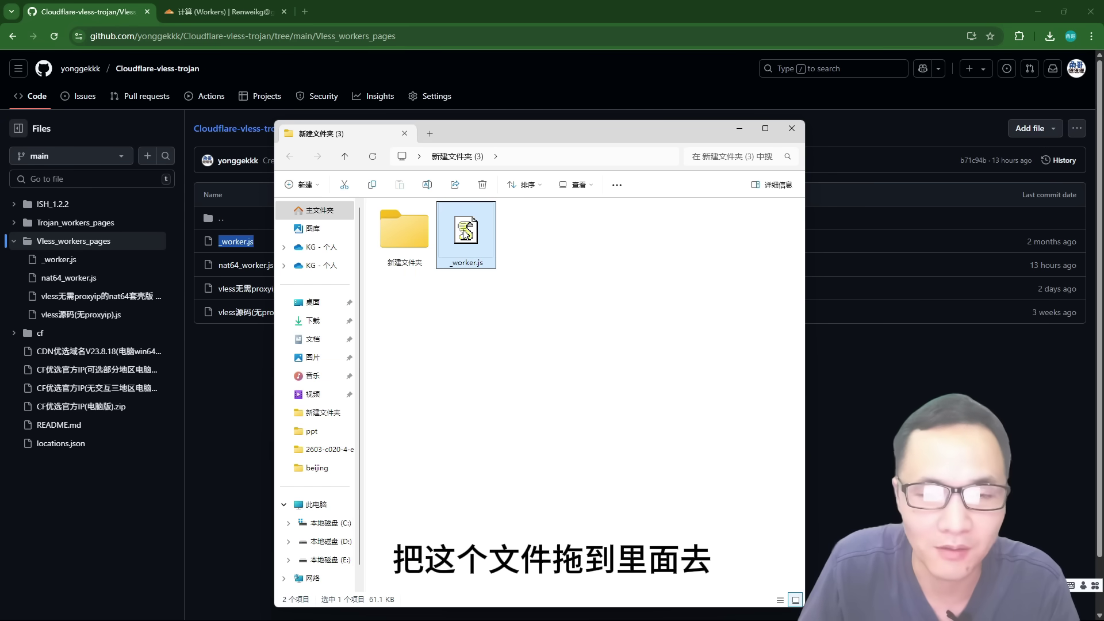
left_click_drag(467, 233, 406, 239)
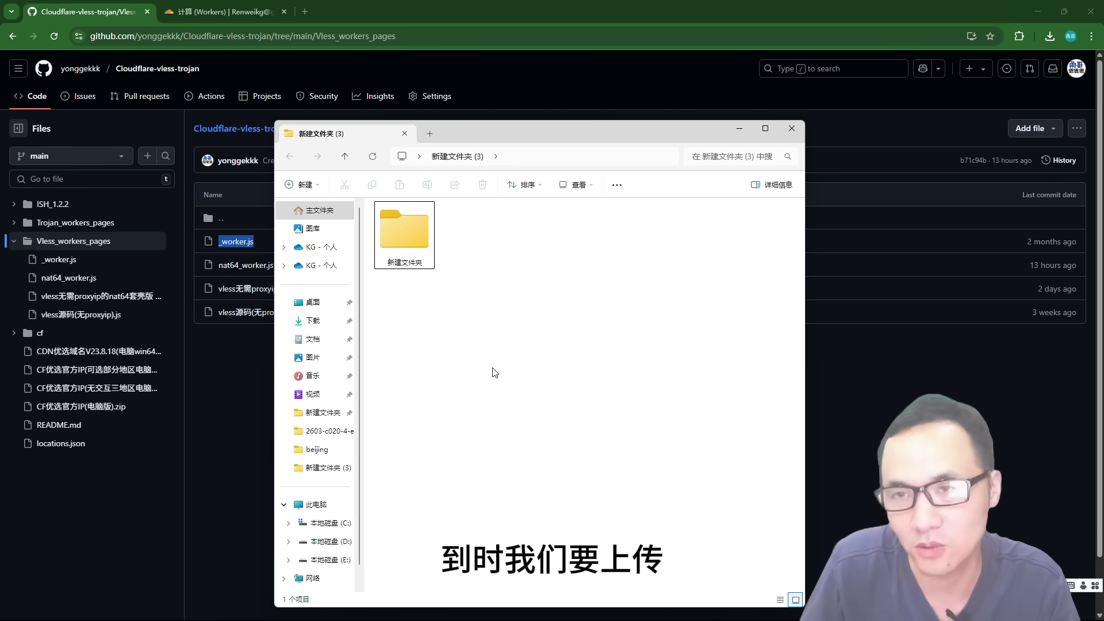
Step: Switch to the Cloudflare dashboard and start a new Pages application using the direct upload method
left_click(224, 11)
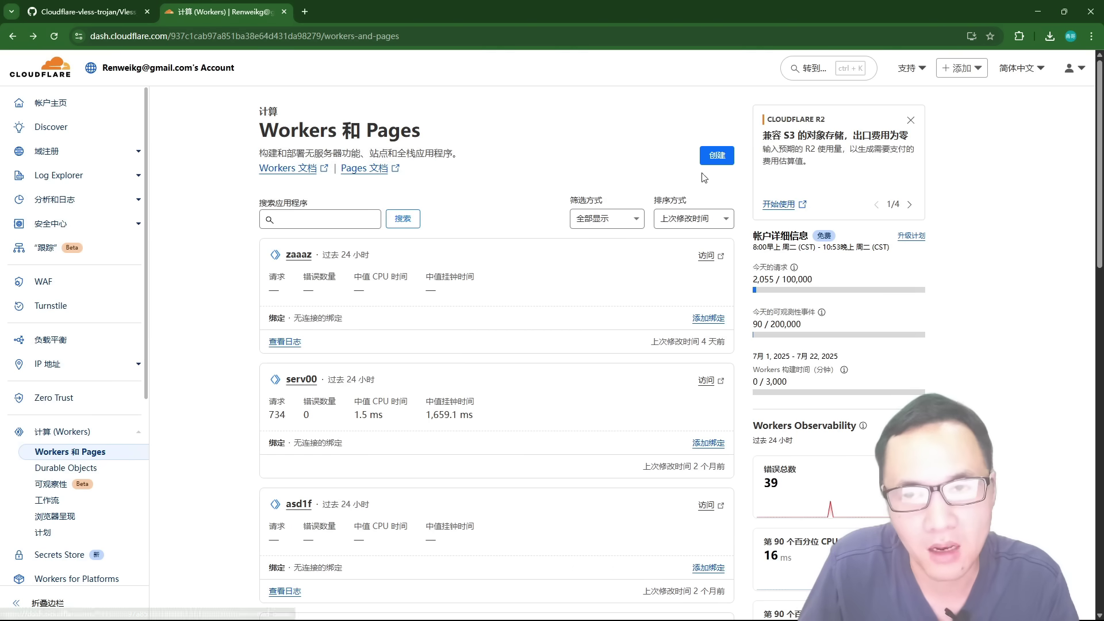
left_click(722, 161)
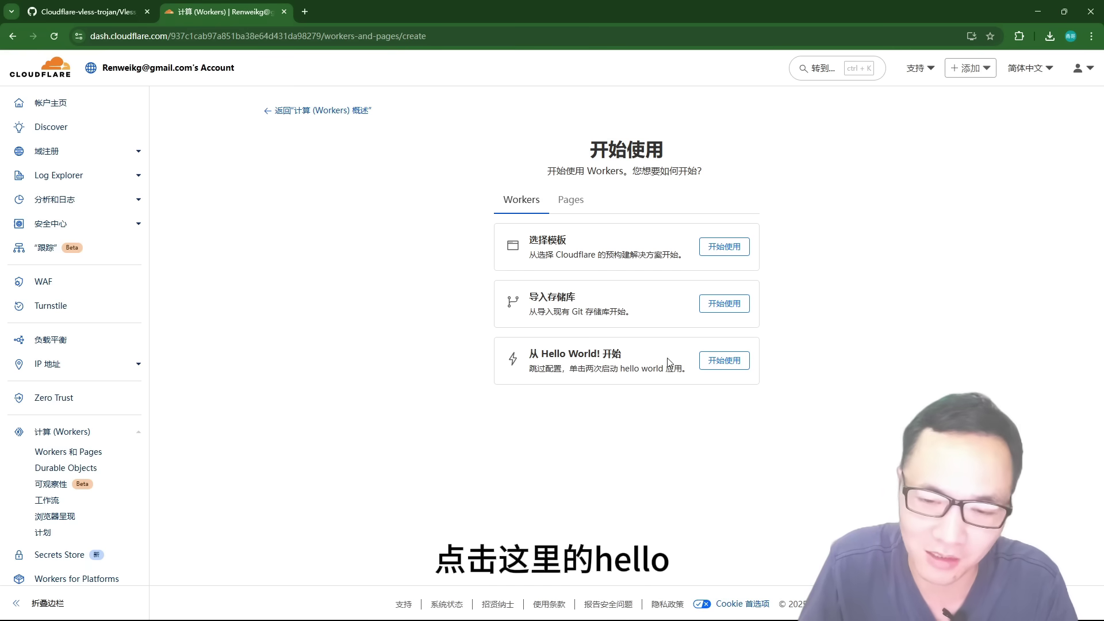
left_click(585, 204)
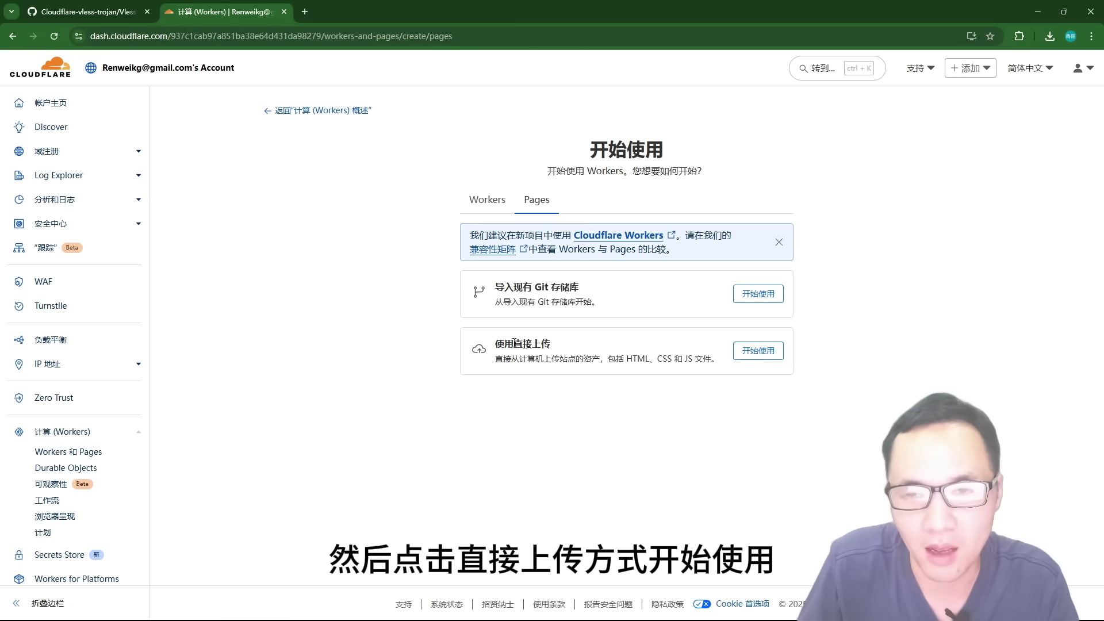
left_click(759, 352)
Step: Create the Pages project asdfzxcbv1564 and upload the 新建文件夹 folder containing _worker.js as its assets
left_click(344, 354)
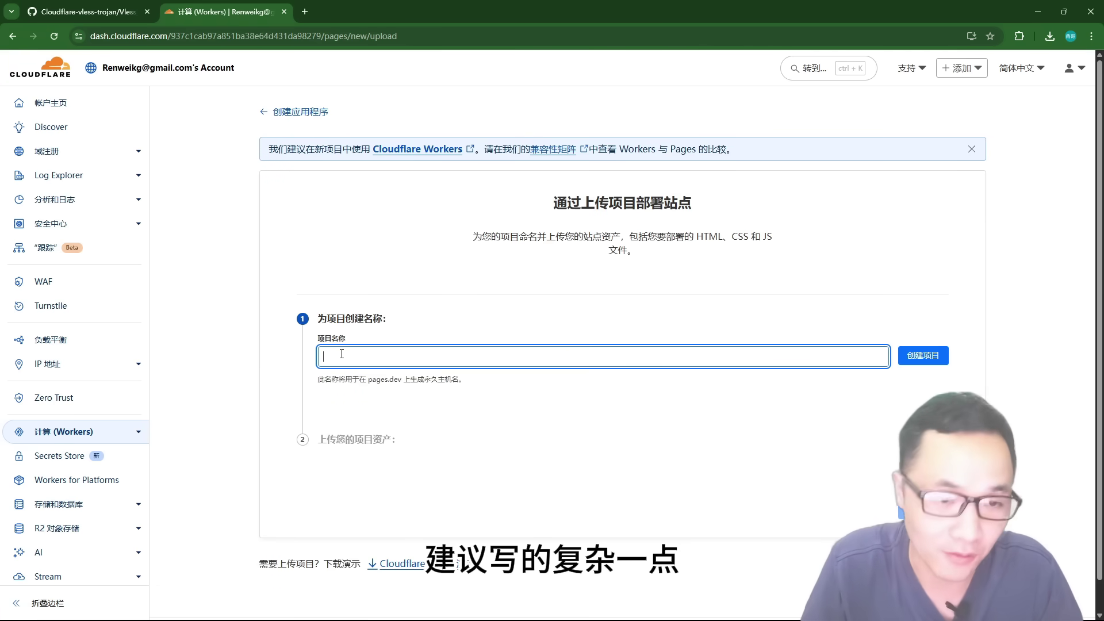
type("asdfzxcbv1564")
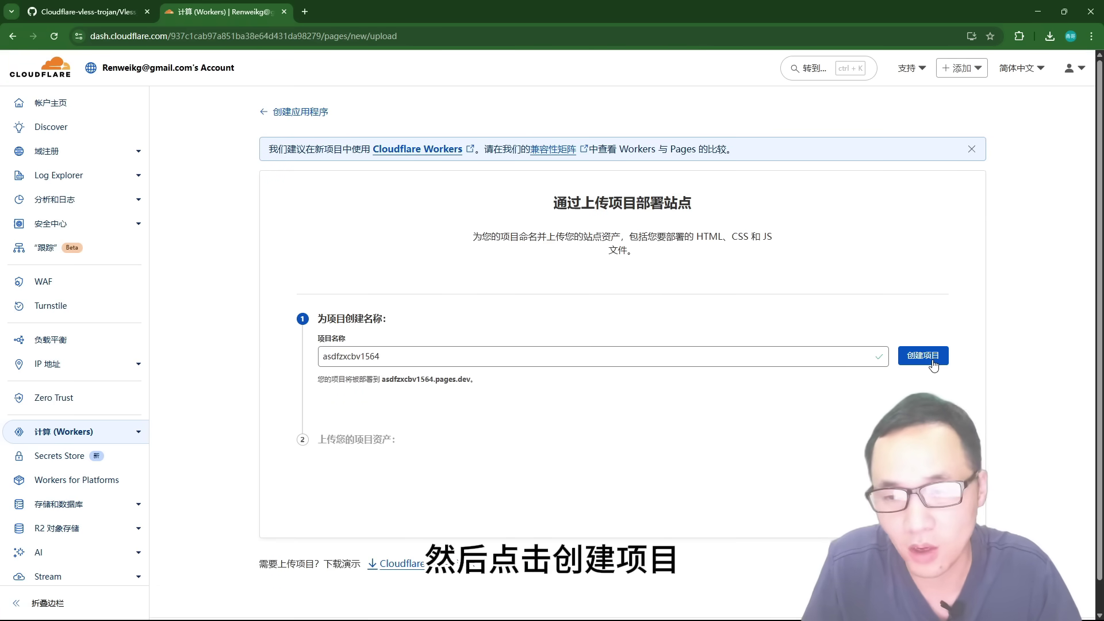
left_click(923, 357)
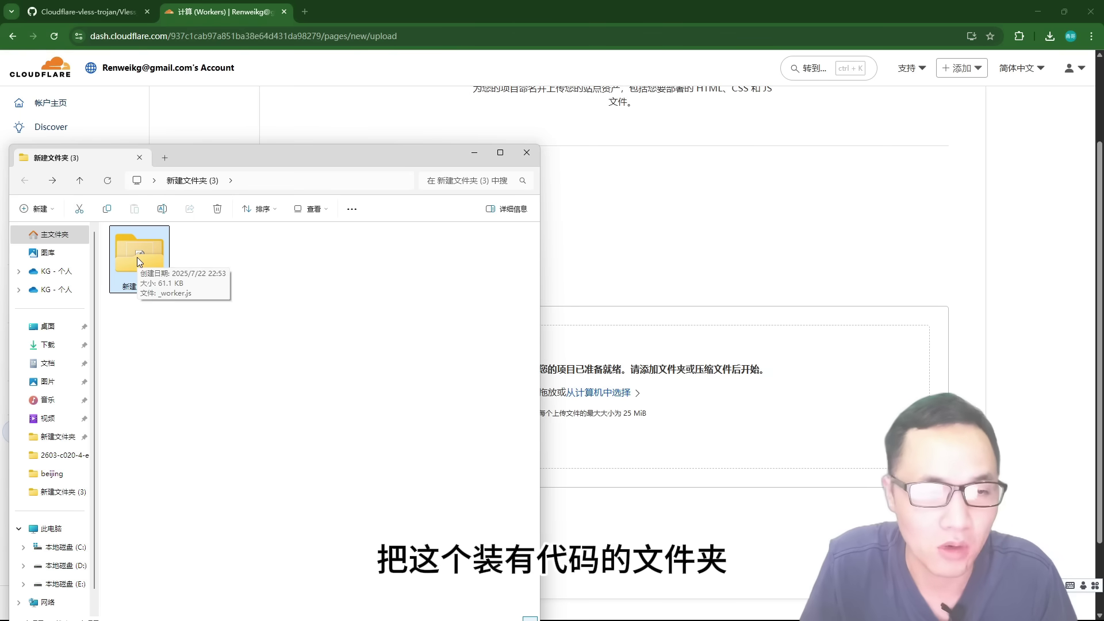
left_click_drag(130, 249, 638, 415)
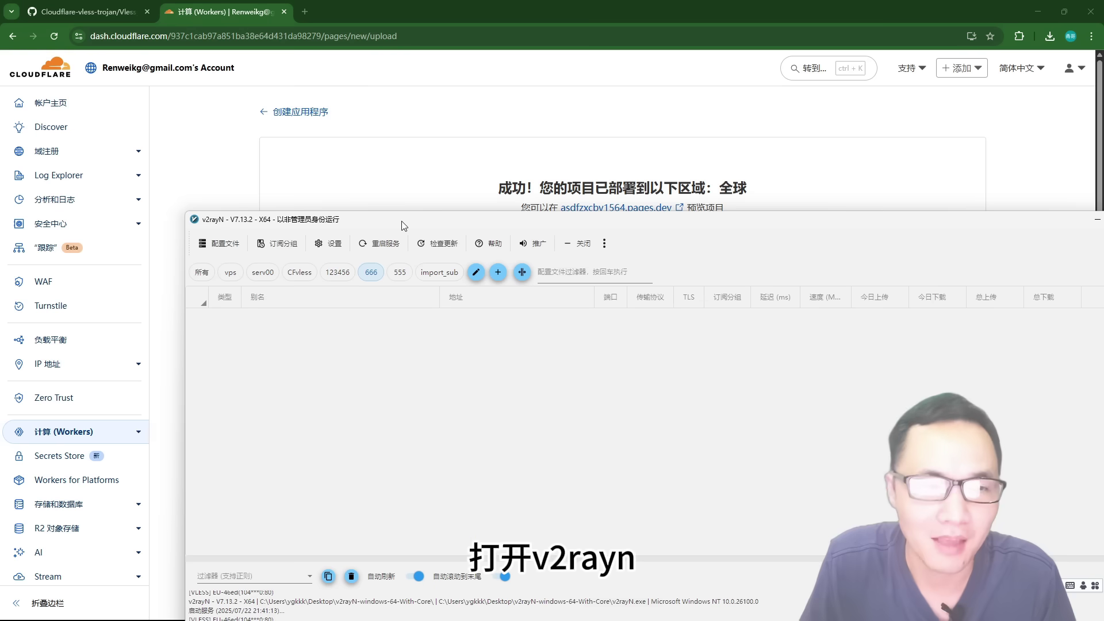
Step: Switch to v2rayN and start a VLESS profile with remarks pages, address 104.16.0.0 and port 2096
left_click_drag(404, 226, 338, 192)
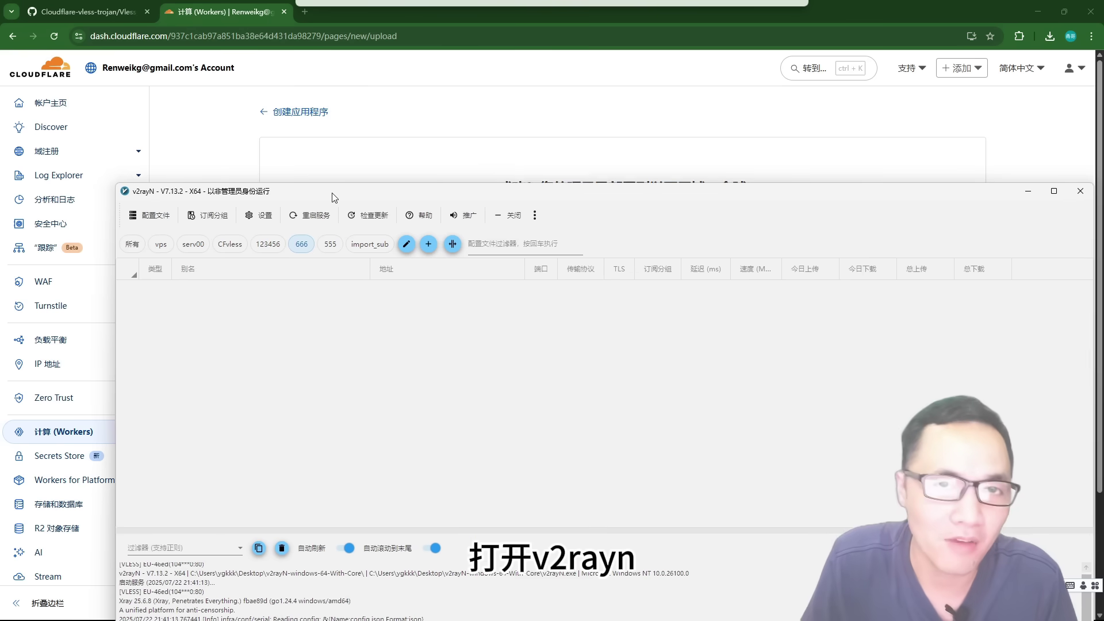
left_click(152, 214)
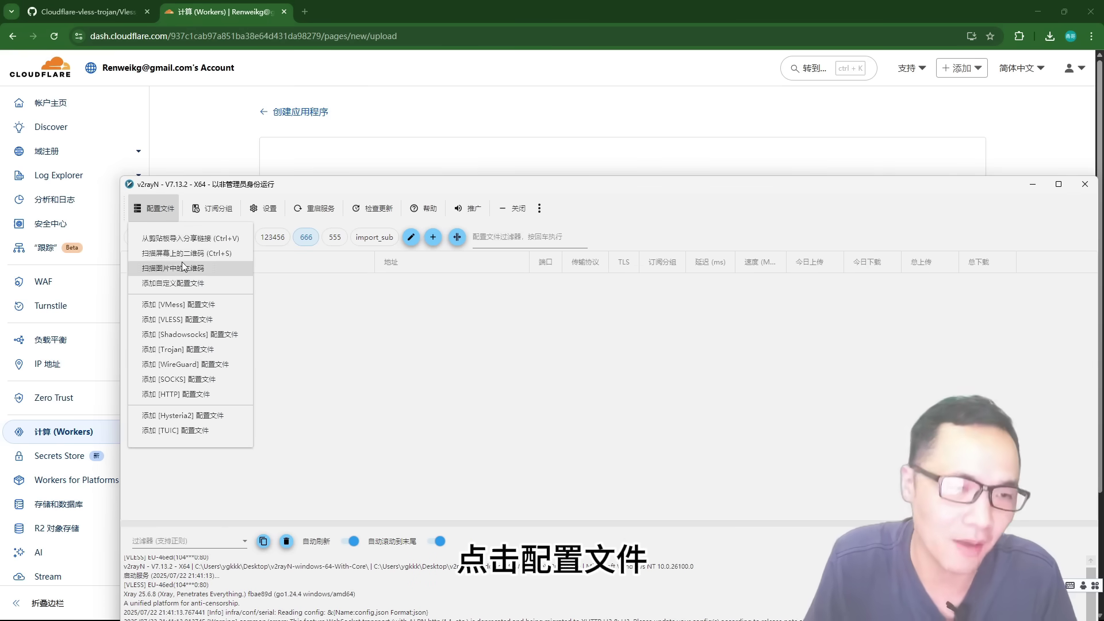
left_click(184, 319)
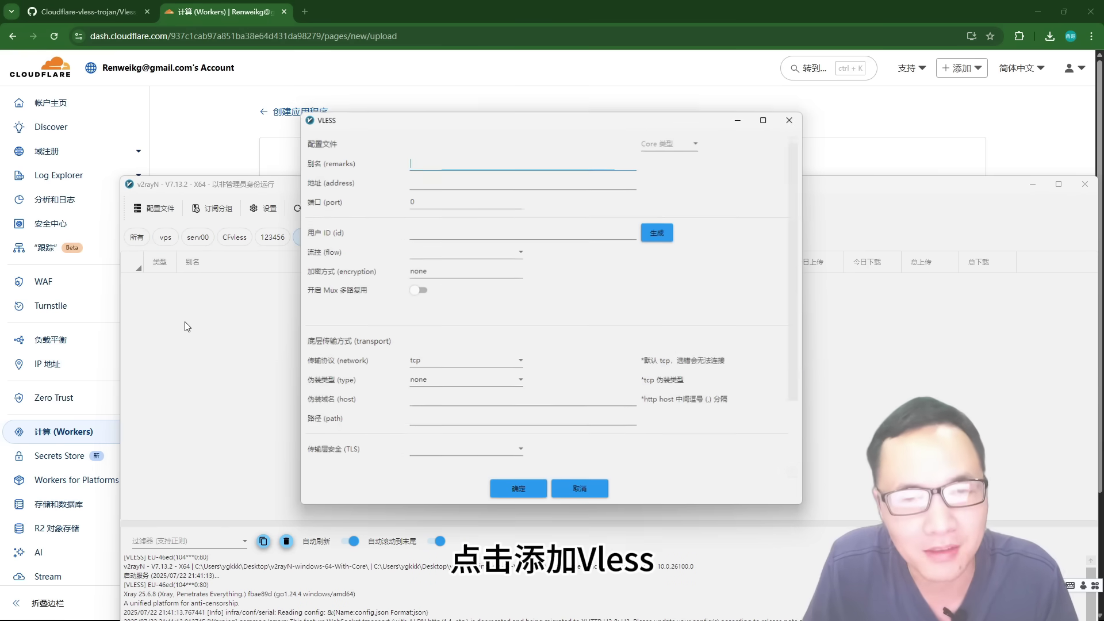
type("pages")
left_click(421, 183)
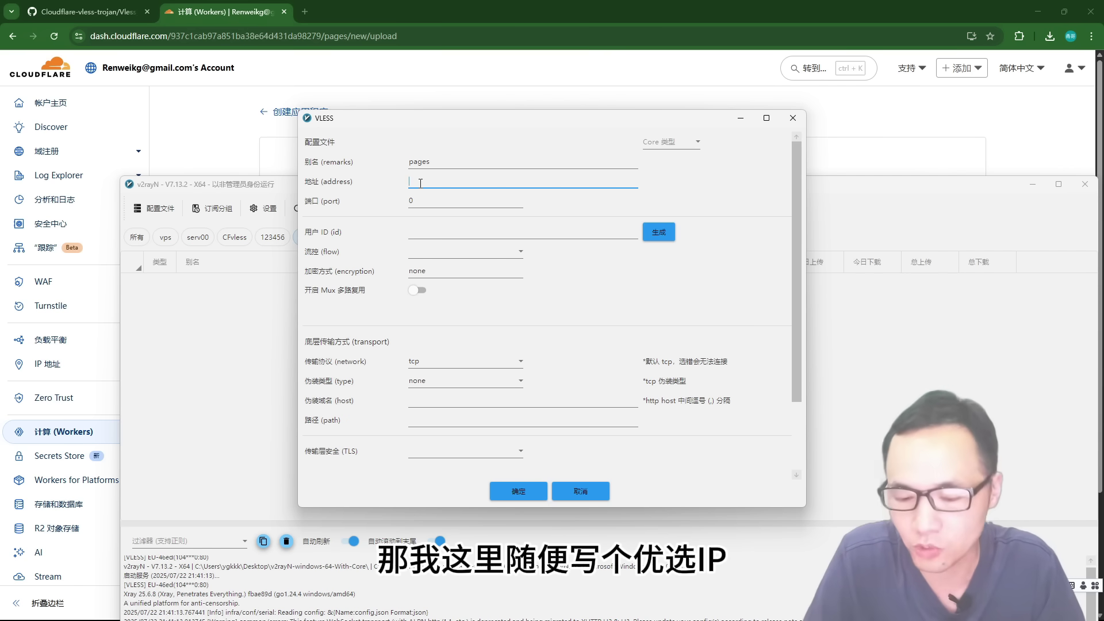
type("104.16.0.0")
key("Tab")
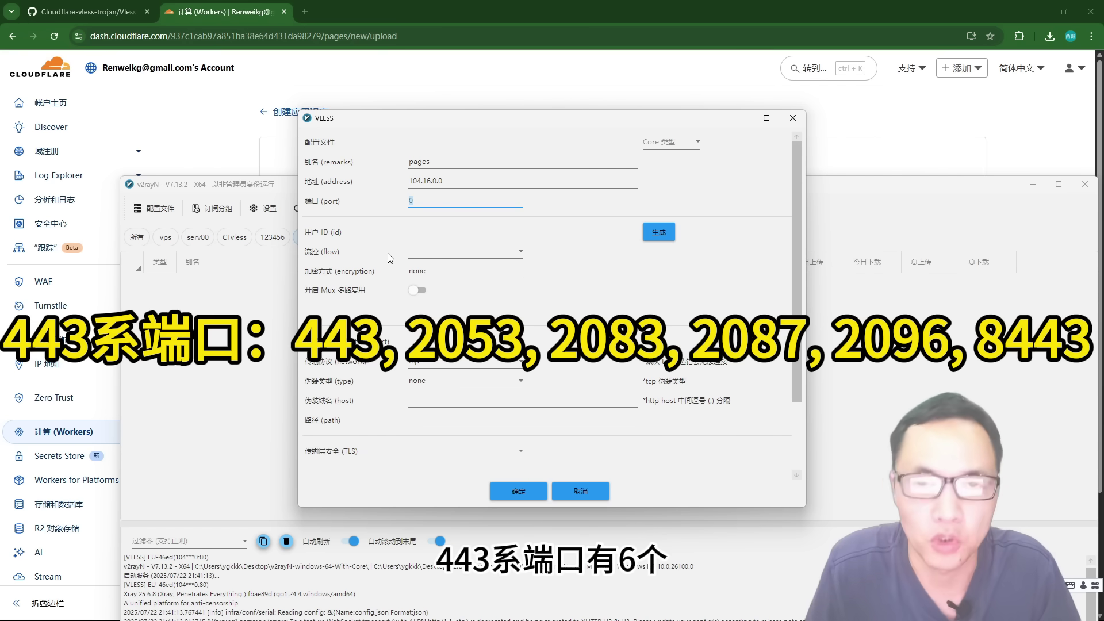
type("2096")
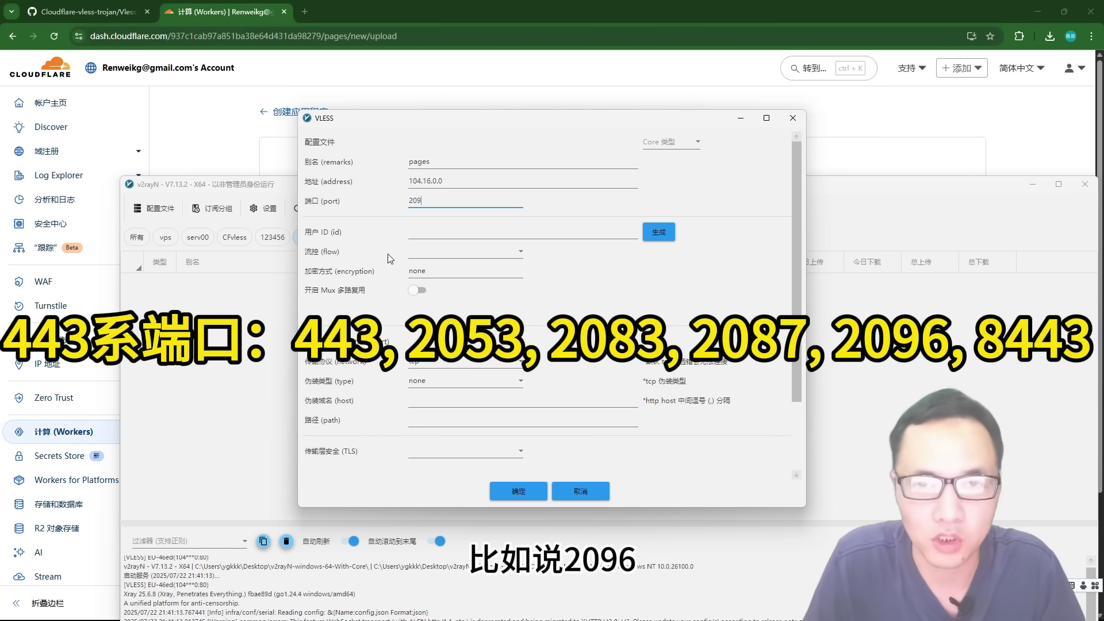
Step: Fill in the profile's user ID with the UUID from the nat64 VLESS script on GitHub and set the network to ws
left_click(425, 233)
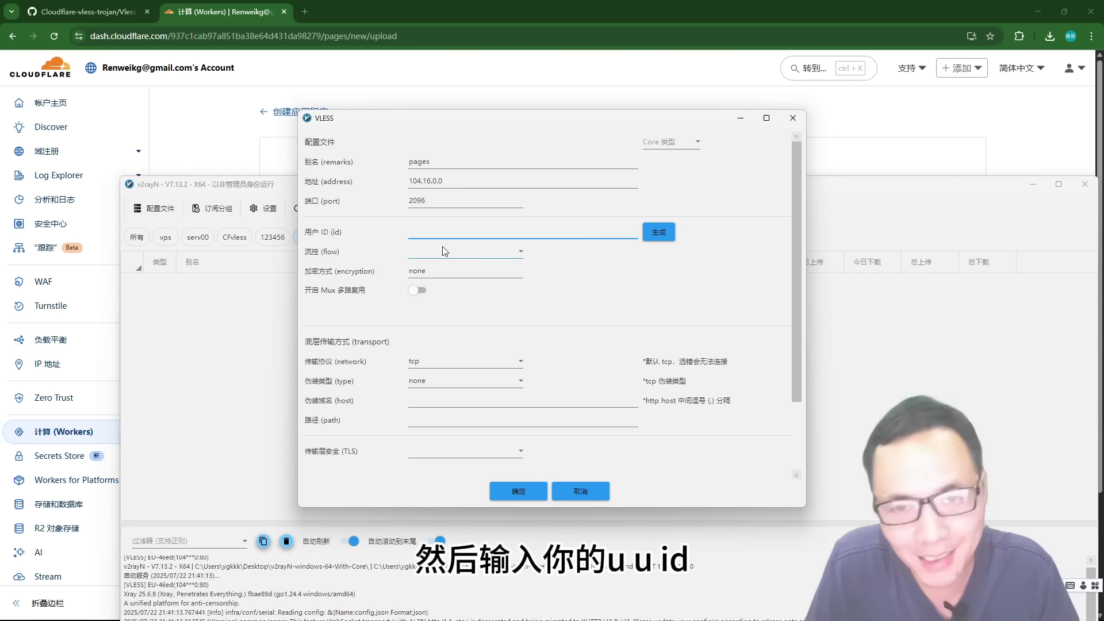
left_click(87, 12)
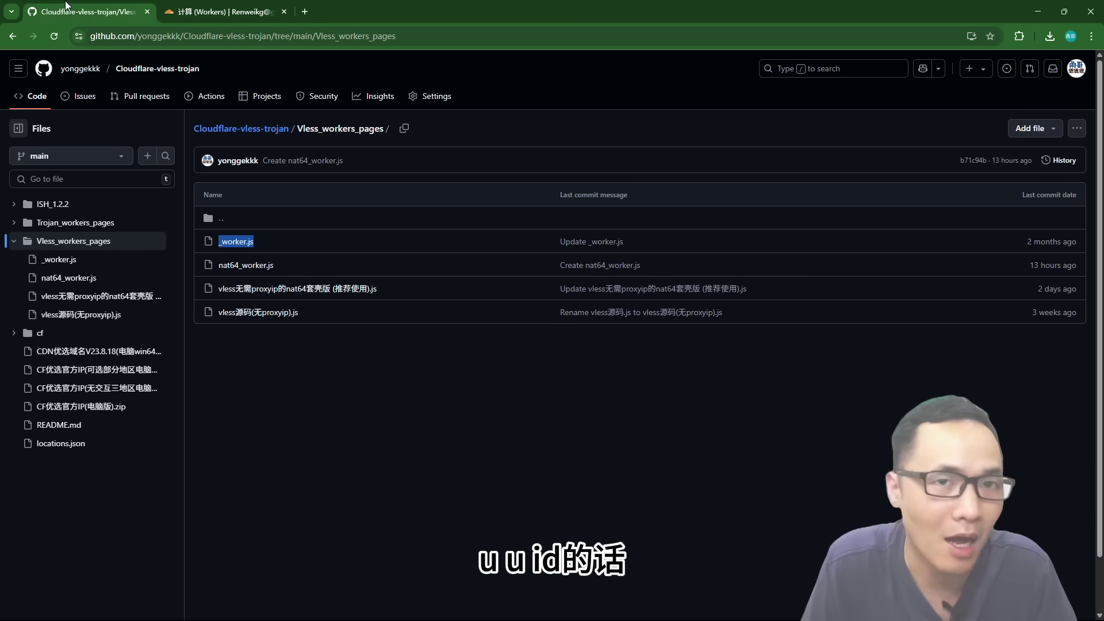
left_click(260, 289)
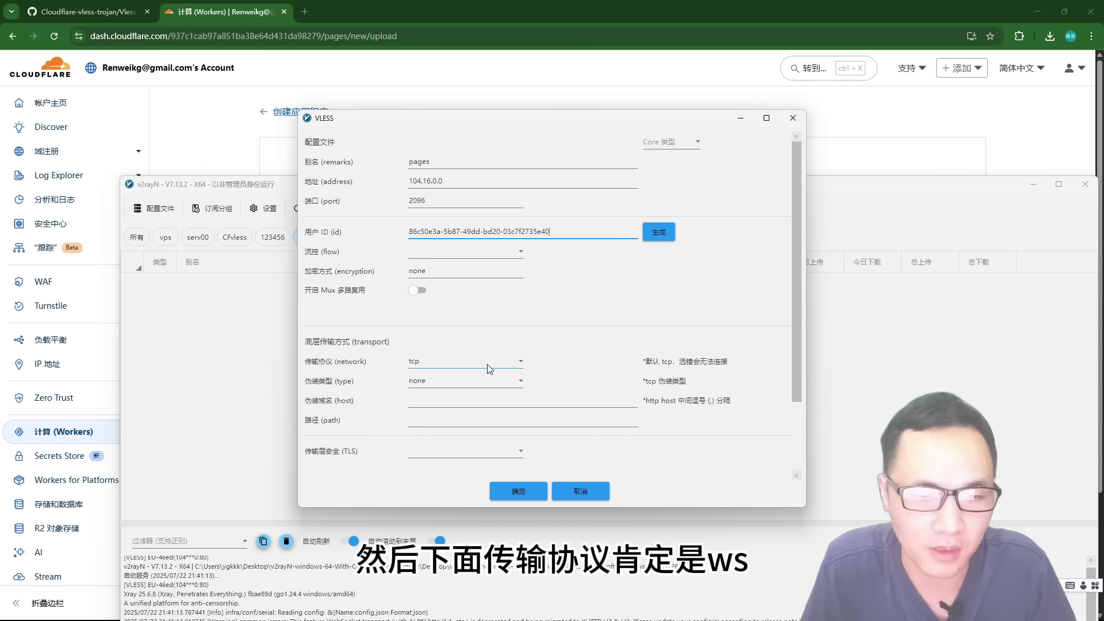
left_click(506, 364)
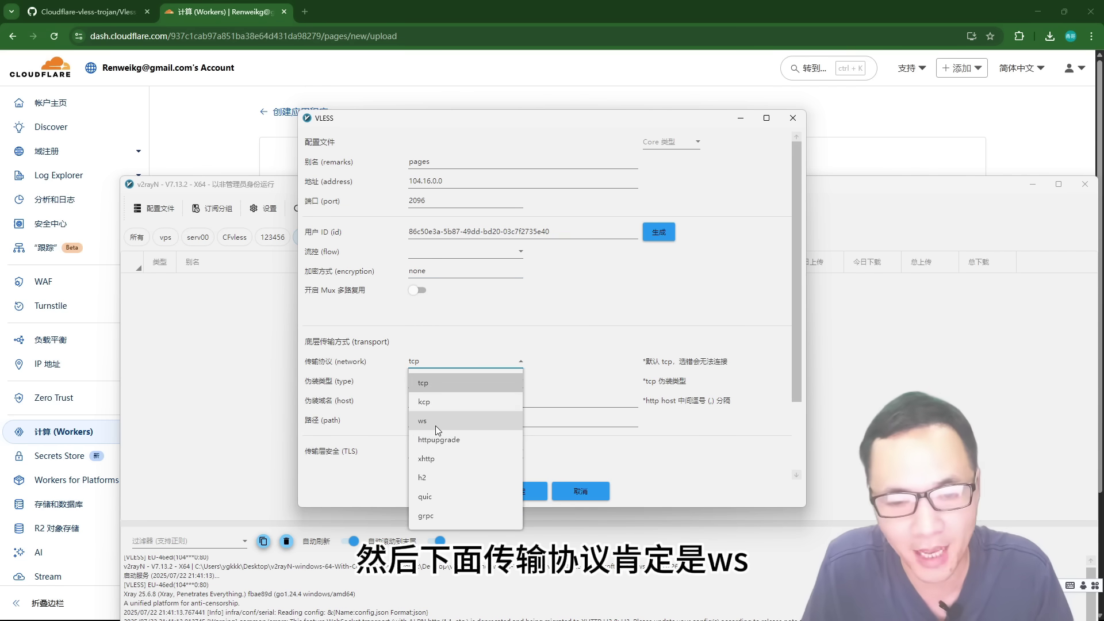
left_click(436, 426)
Step: Open the deployed Pages site in the browser and copy its domain asdfzxcbv1564.pages.dev into the v2rayN profile's host
key("alt+Tab")
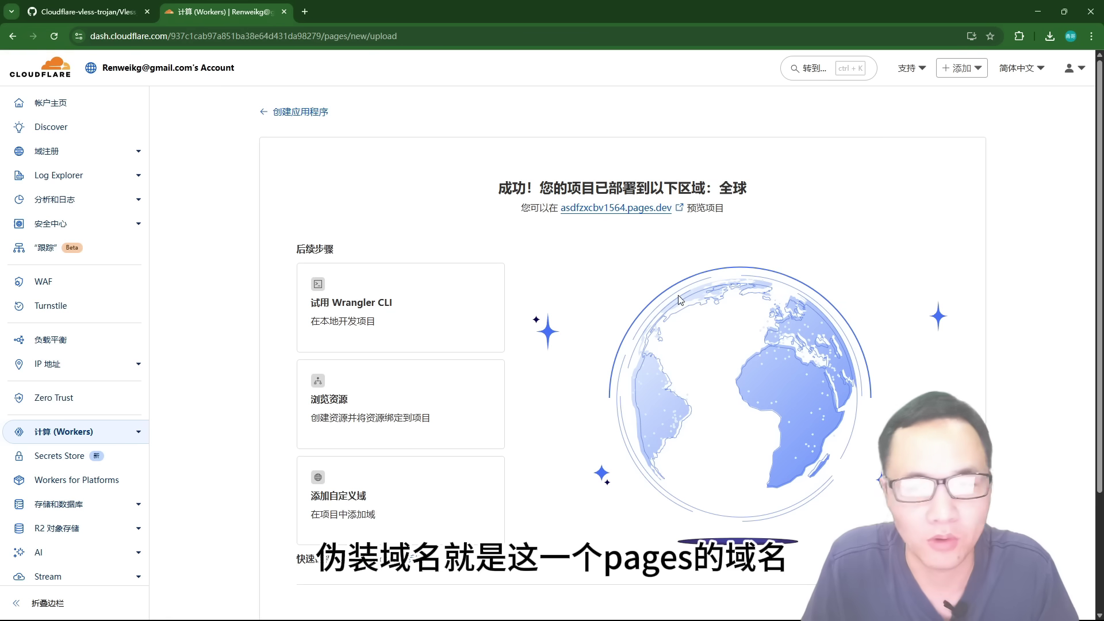
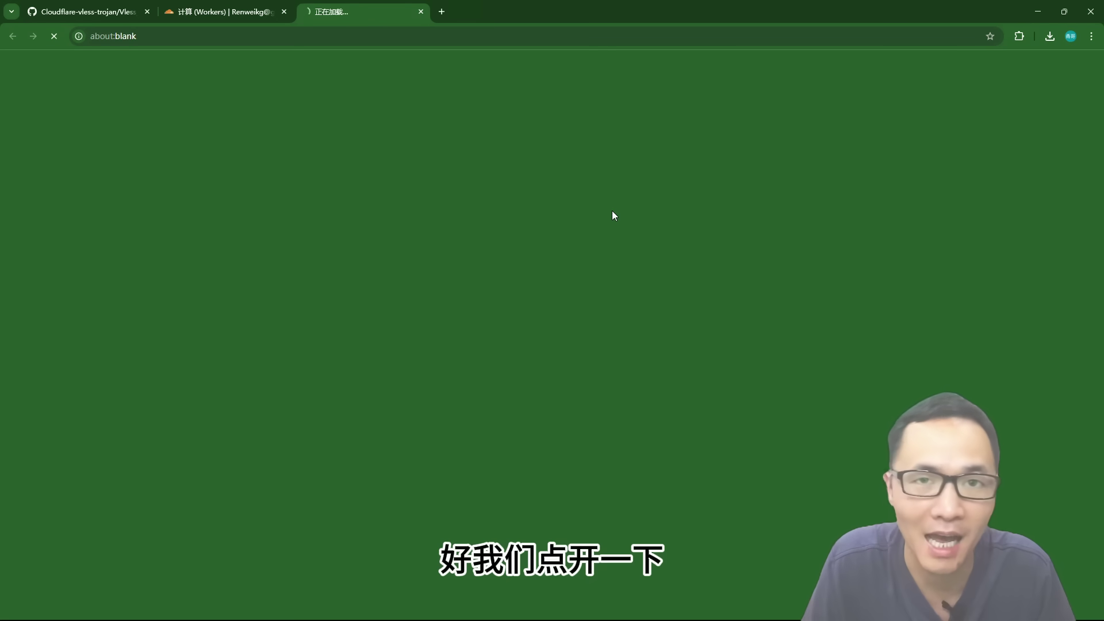
left_click_drag(222, 38, 119, 42)
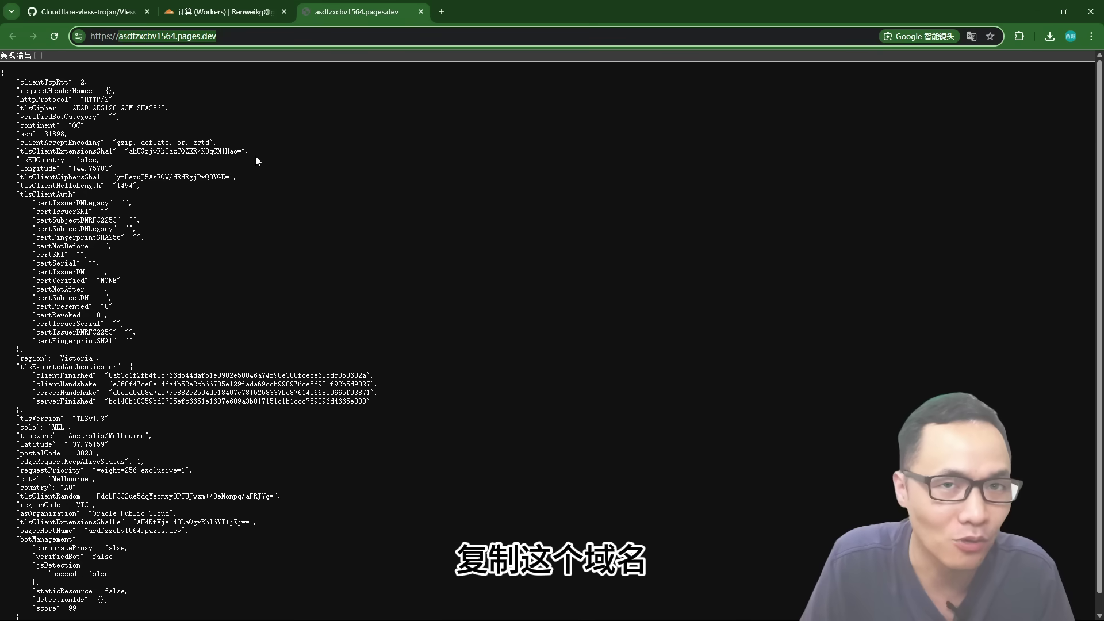
key("ctrl+c")
key("alt+Tab")
left_click(419, 397)
key("ctrl+v")
Step: Set the transport security to tls and allowInsecure to false, leave the path empty, and save the VLESS profile
left_click(476, 421)
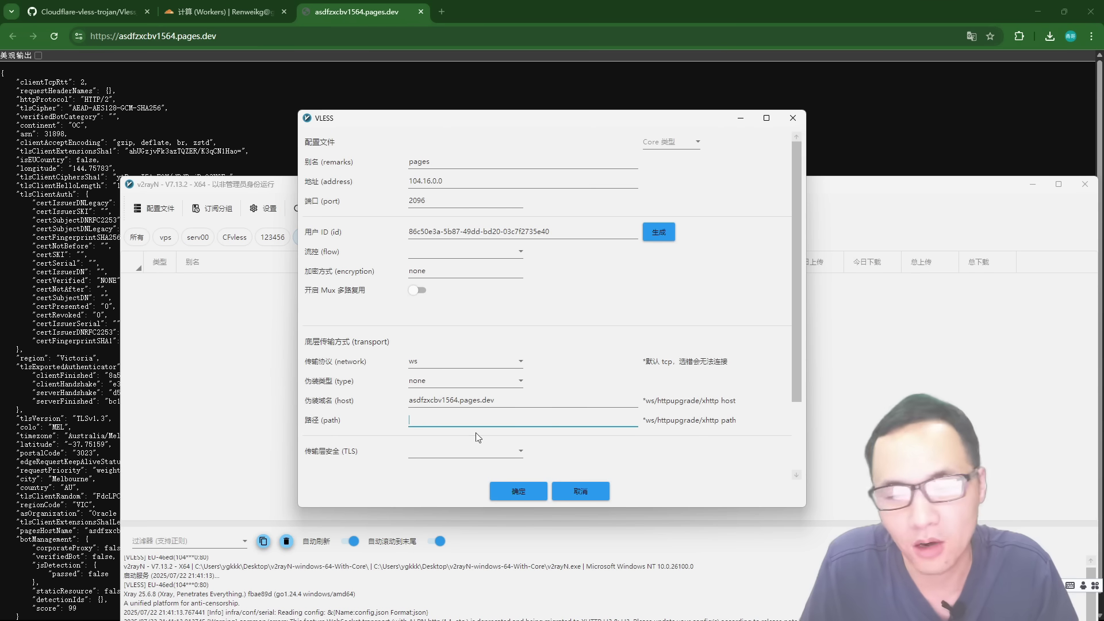
left_click(511, 454)
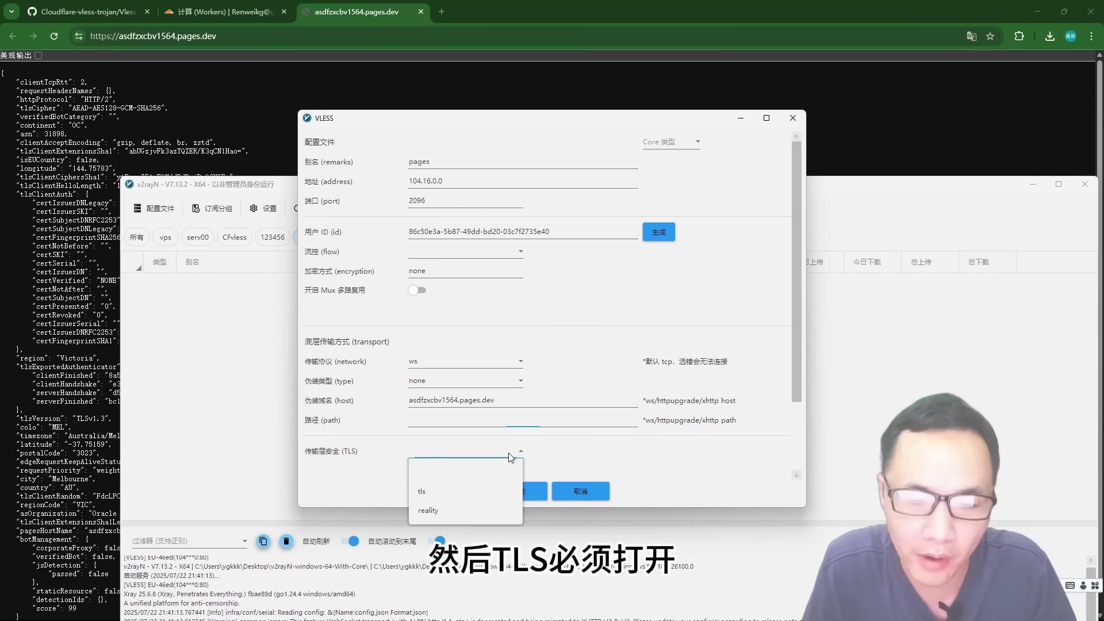
left_click(427, 493)
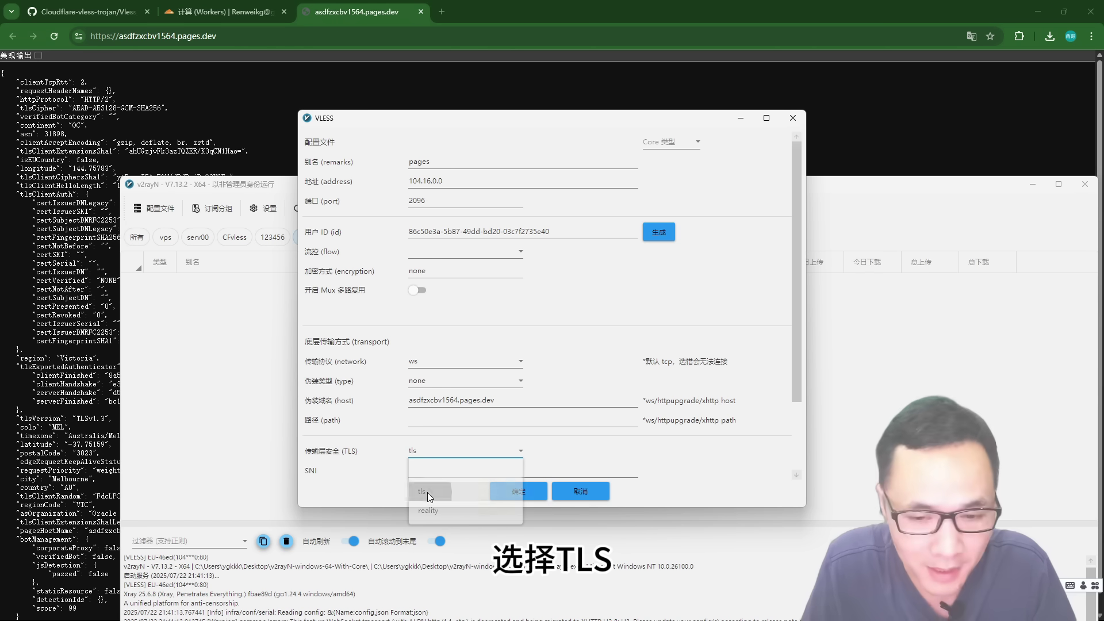
scroll(426, 492, "down", 3)
left_click(516, 442)
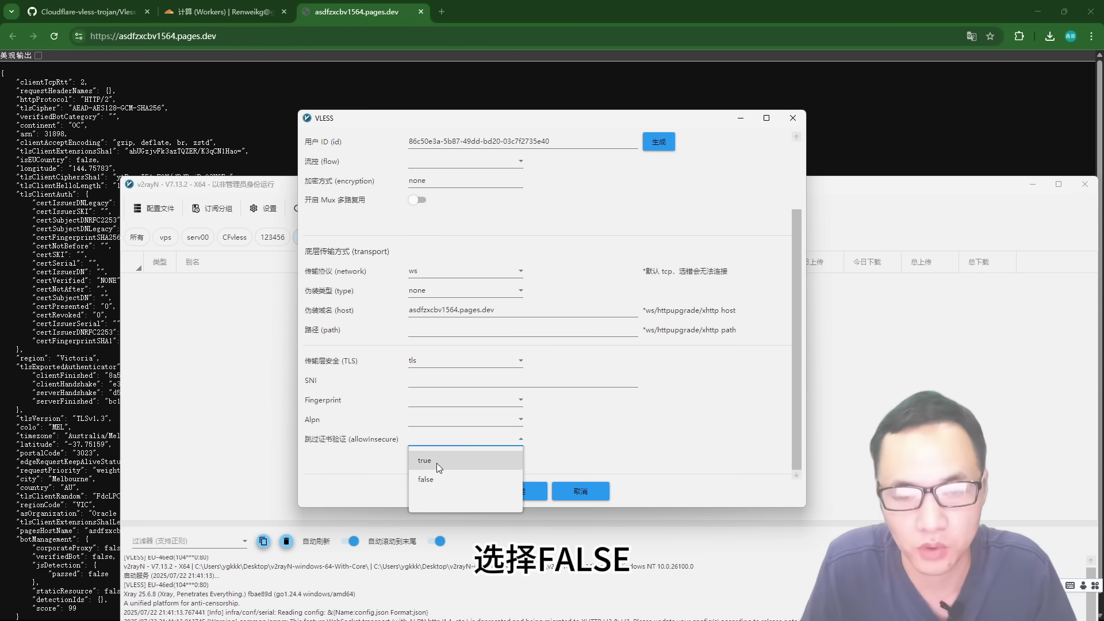
left_click(435, 481)
scroll(594, 443, "up", 3)
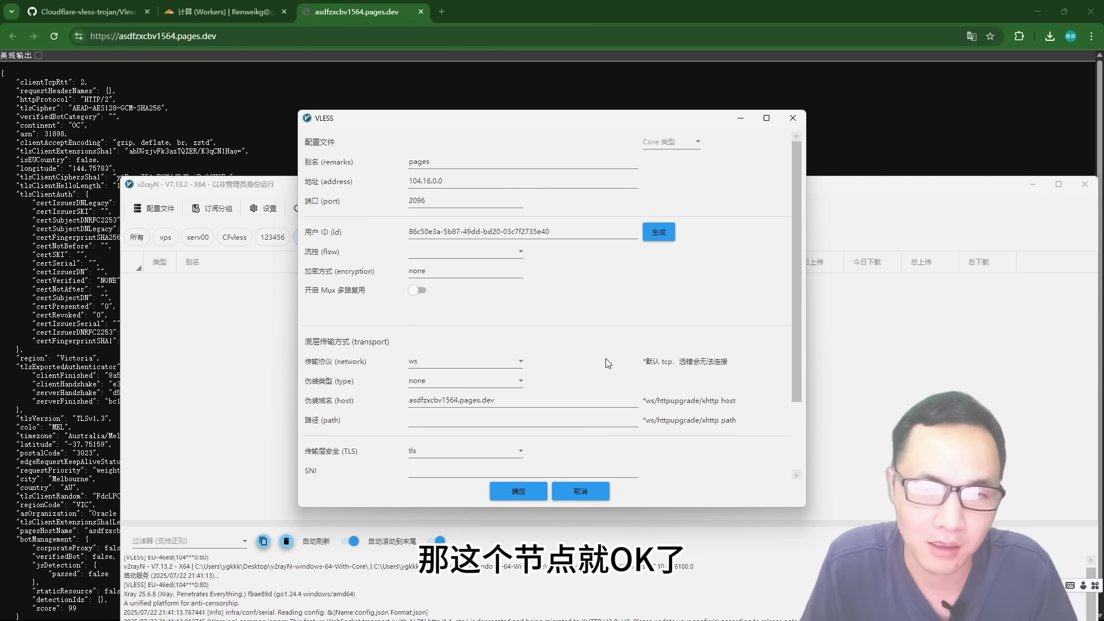
left_click(514, 492)
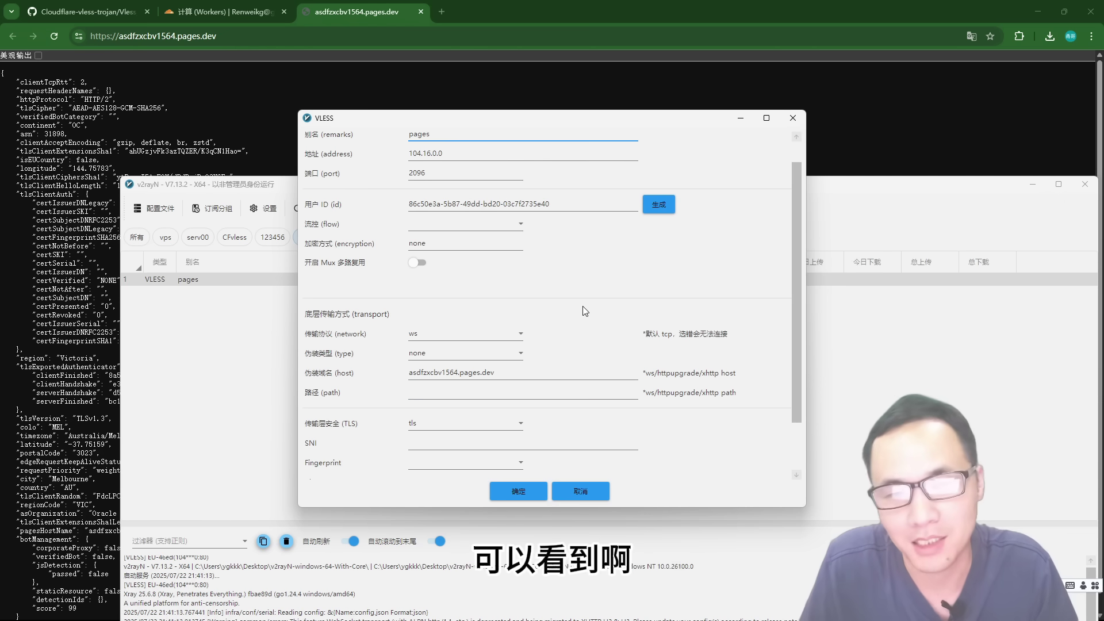
Step: Review the user ID and host entries of the saved pages profile
left_click_drag(561, 203, 338, 210)
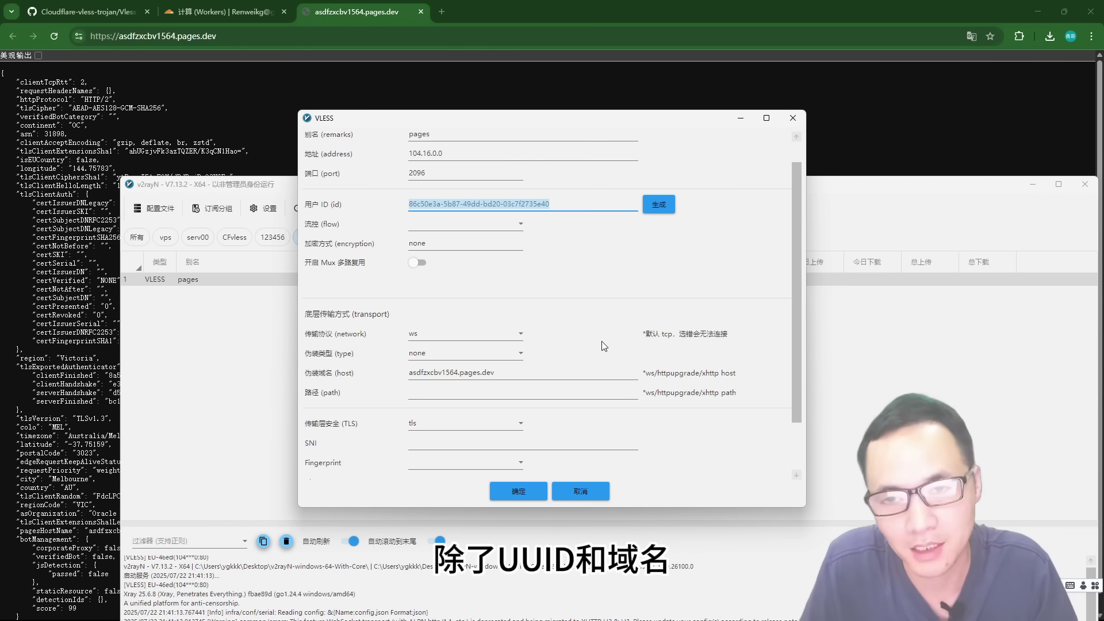
scroll(602, 341, "down", 1)
left_click_drag(598, 345, 409, 345)
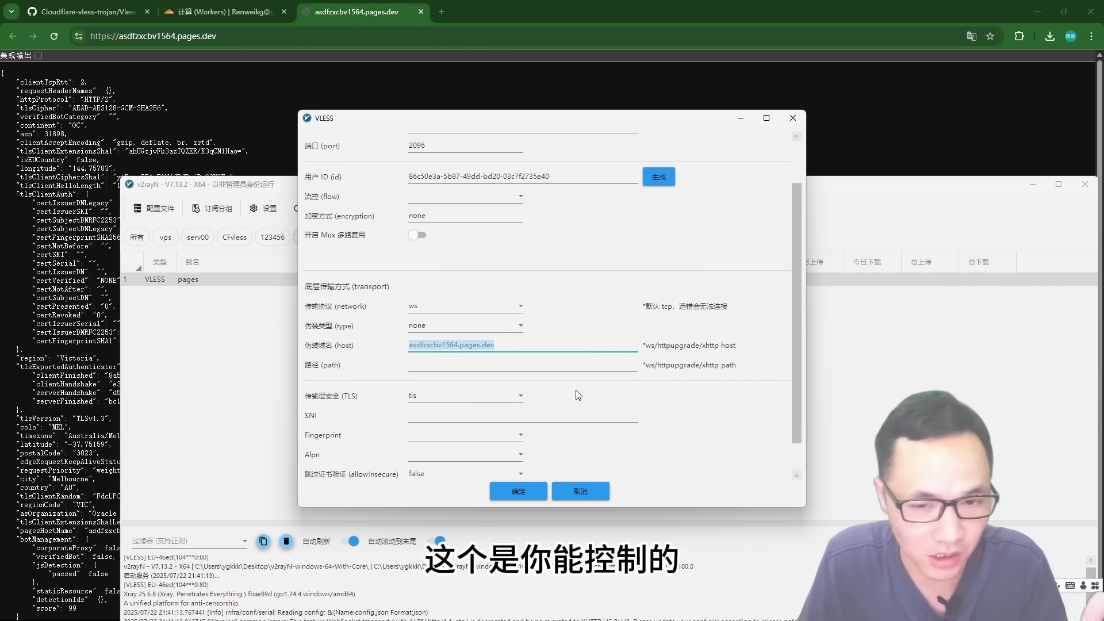
scroll(575, 390, "up", 1)
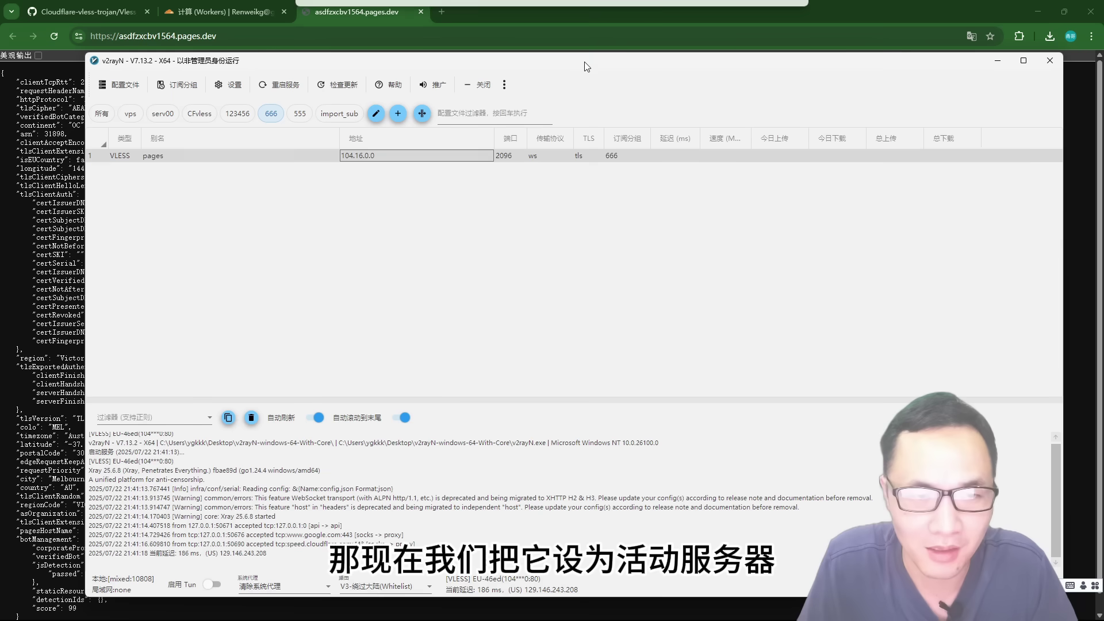
Step: Make the pages profile the active configuration in v2rayN
right_click(371, 160)
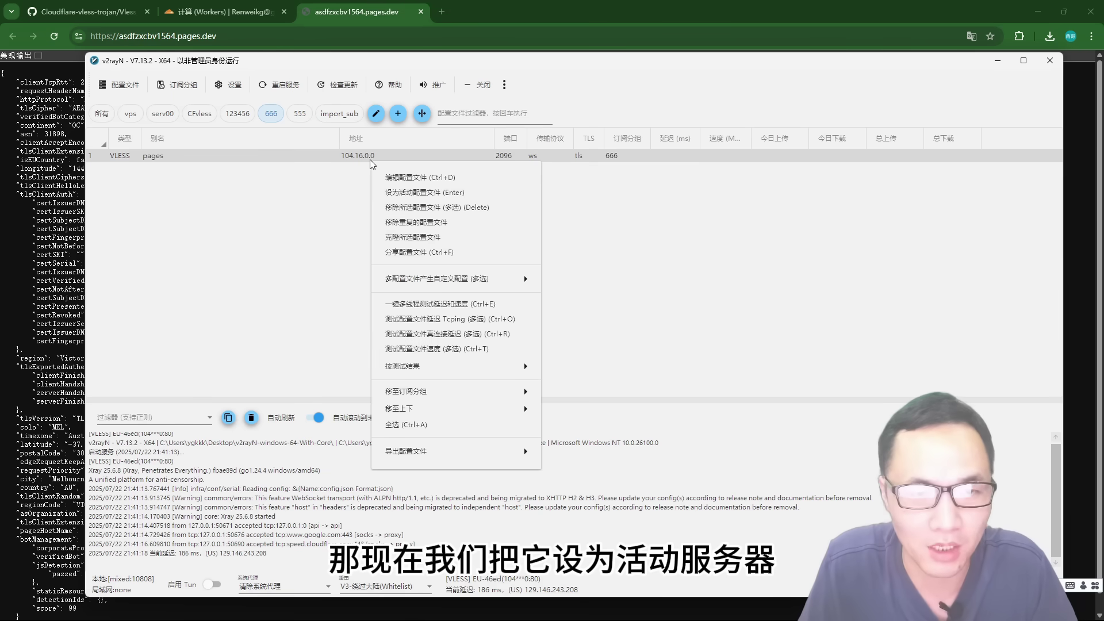
left_click(417, 196)
left_click_drag(573, 72, 533, 45)
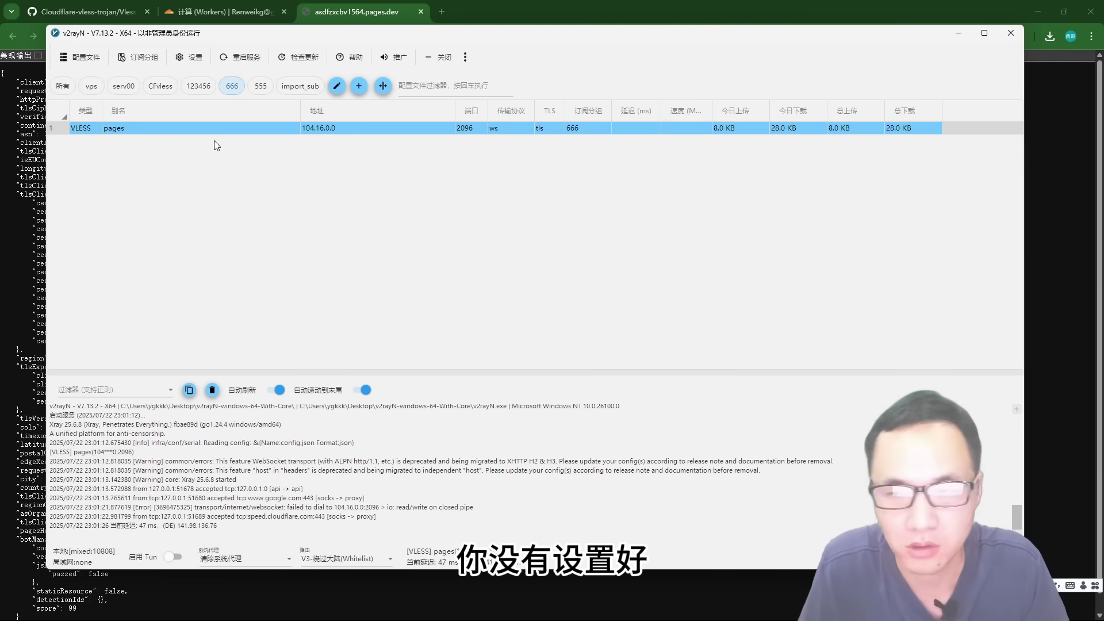
left_click(192, 65)
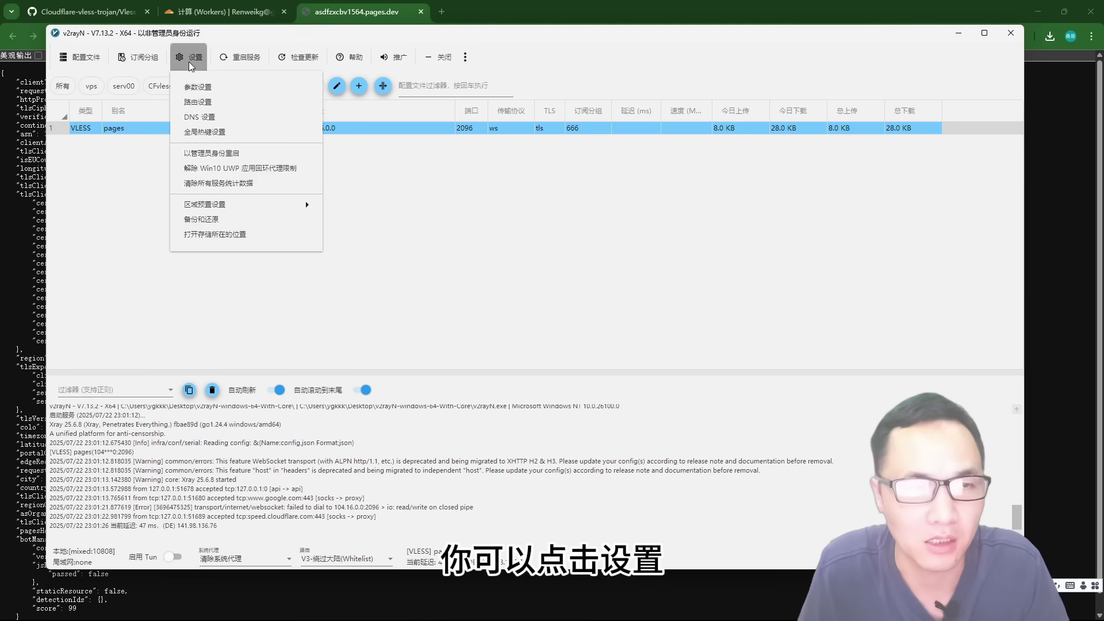
left_click(206, 92)
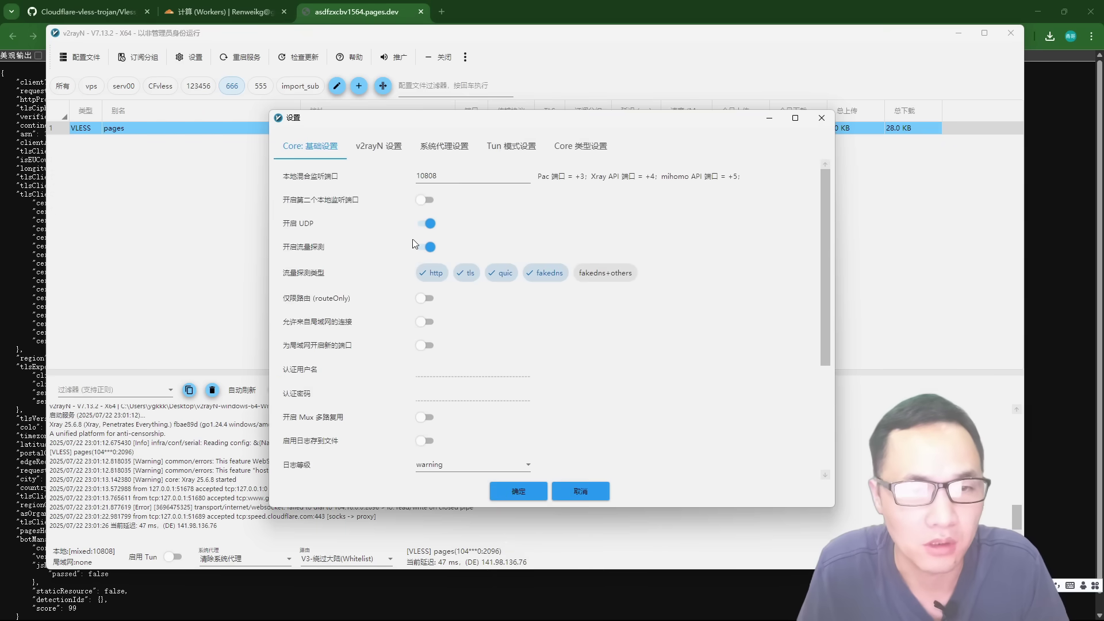
left_click(378, 148)
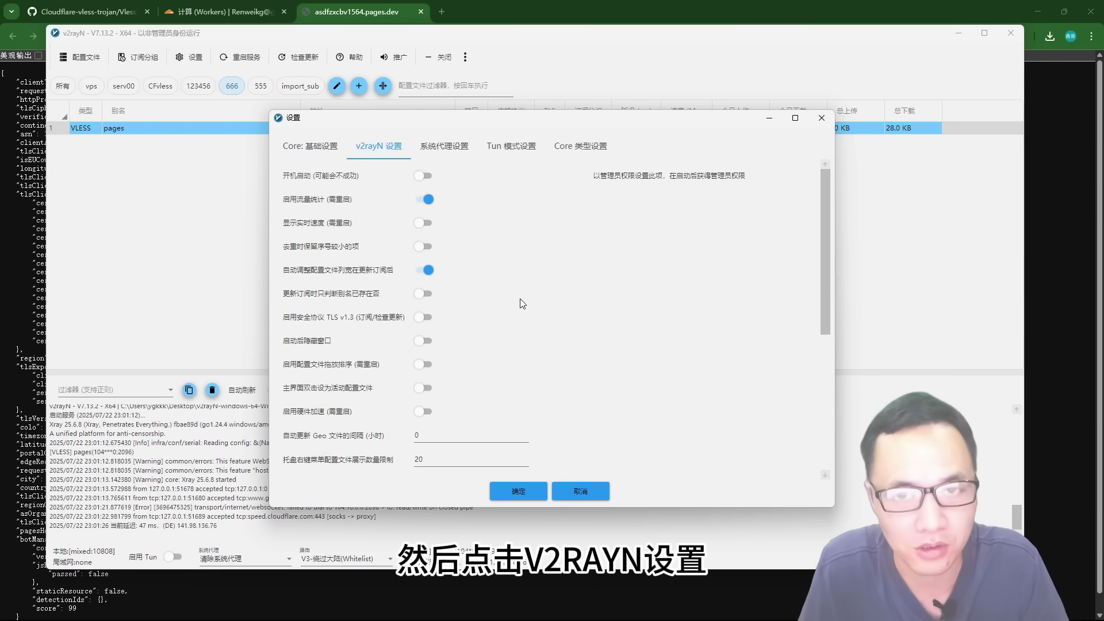
scroll(327, 354, "down", 5)
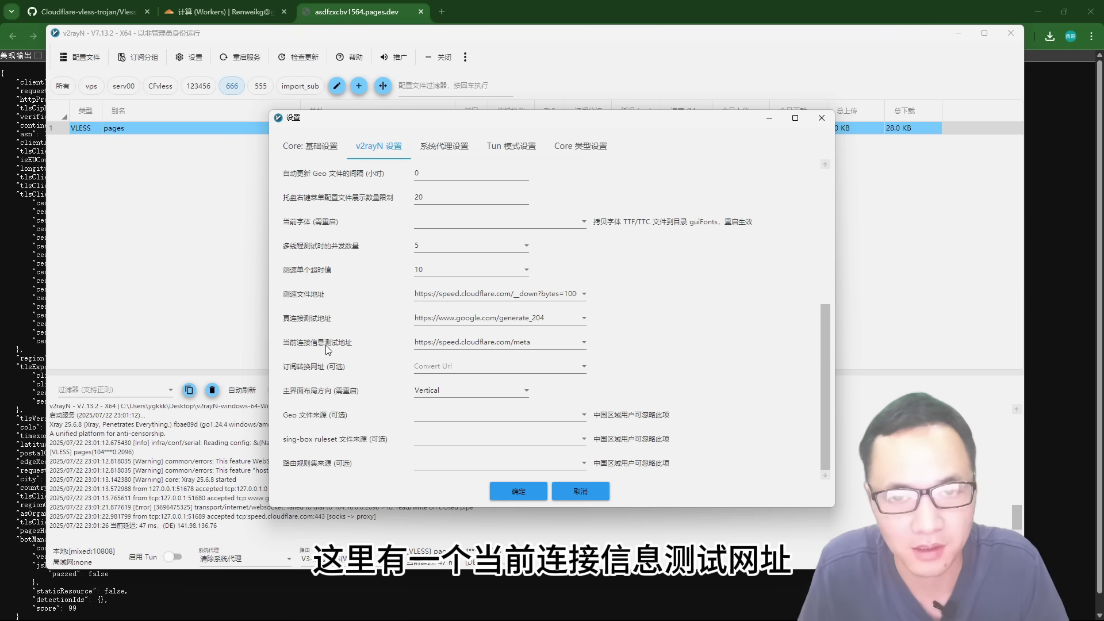
left_click(530, 347)
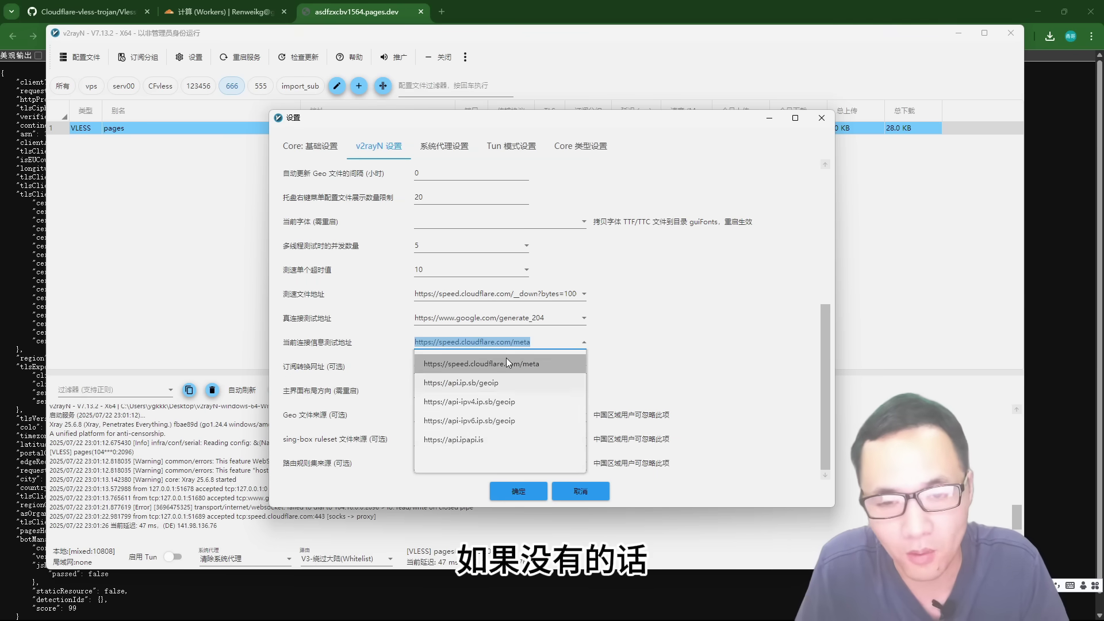
left_click(507, 363)
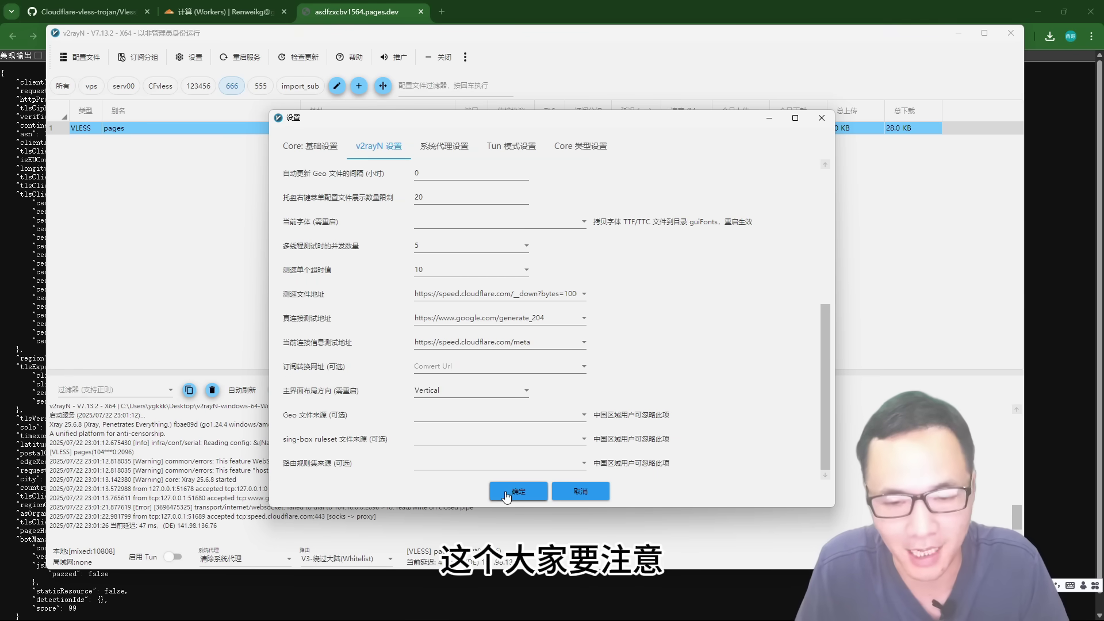
left_click(518, 491)
Step: Set the system proxy to 自动配置系统代理 and check the connection's IPv4 and IPv6 details on ip.sb
left_click(244, 559)
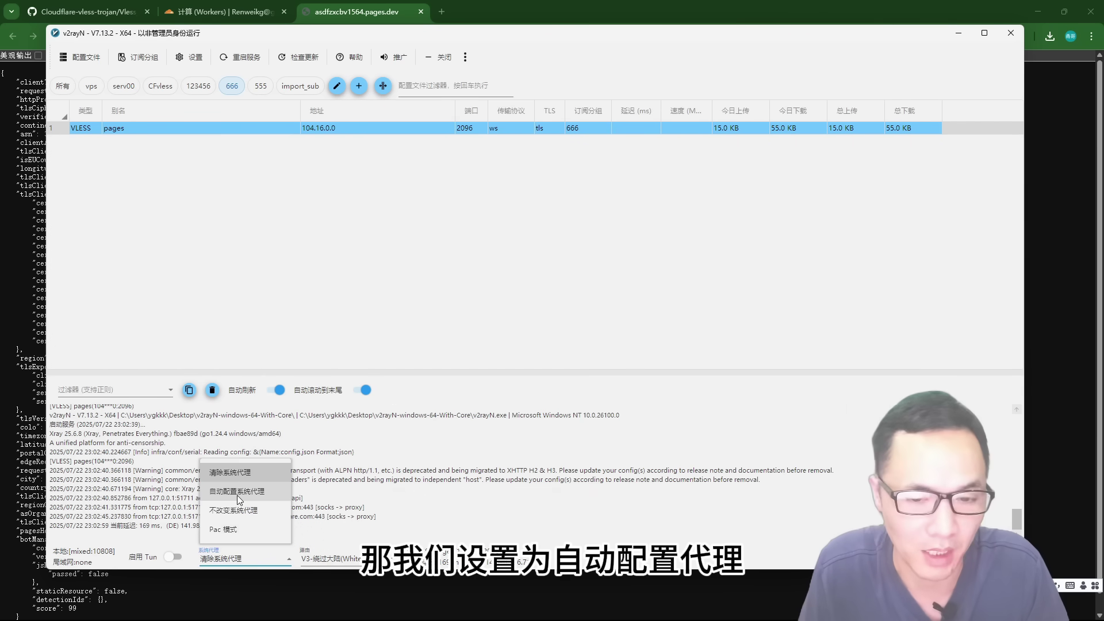
left_click(236, 494)
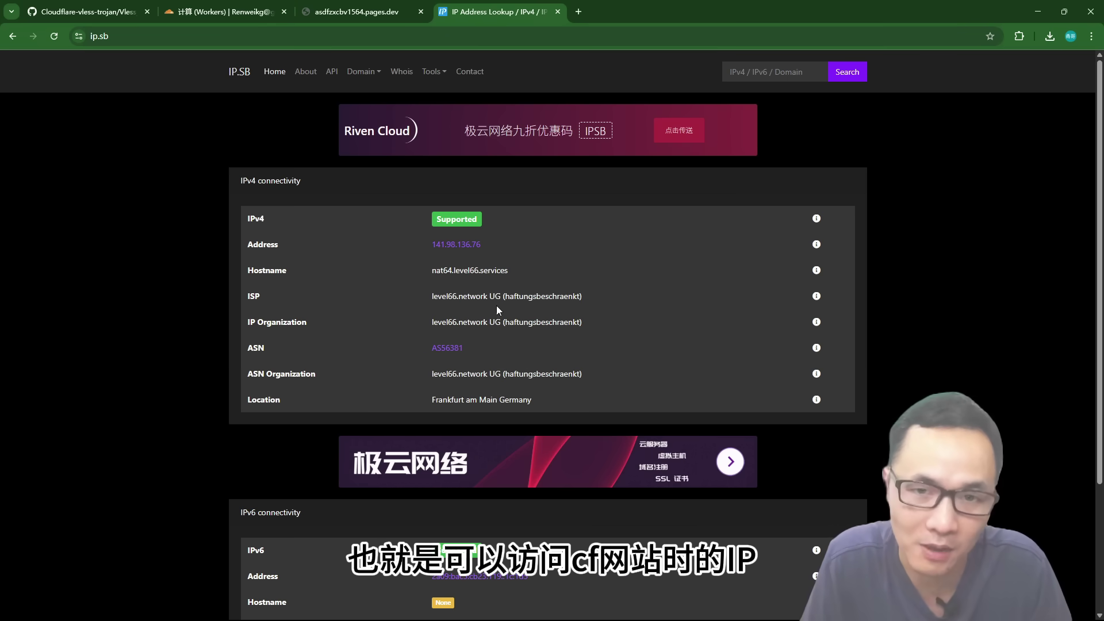
scroll(497, 309, "down", 3)
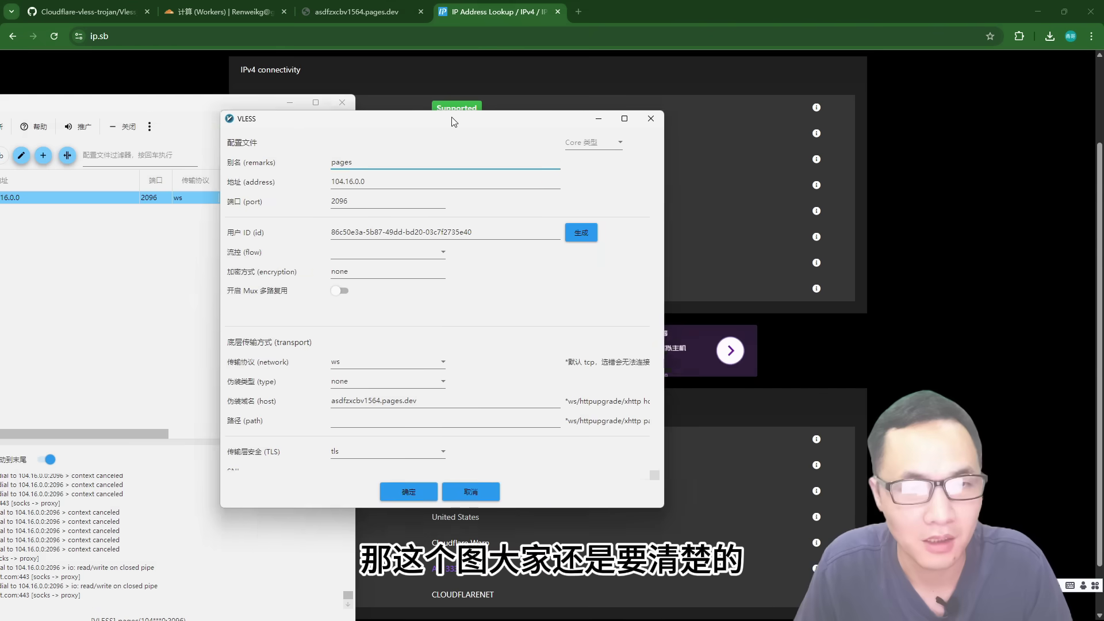
Step: Open v2rayN's 参数设置 and look through its options
left_click_drag(402, 121, 206, 149)
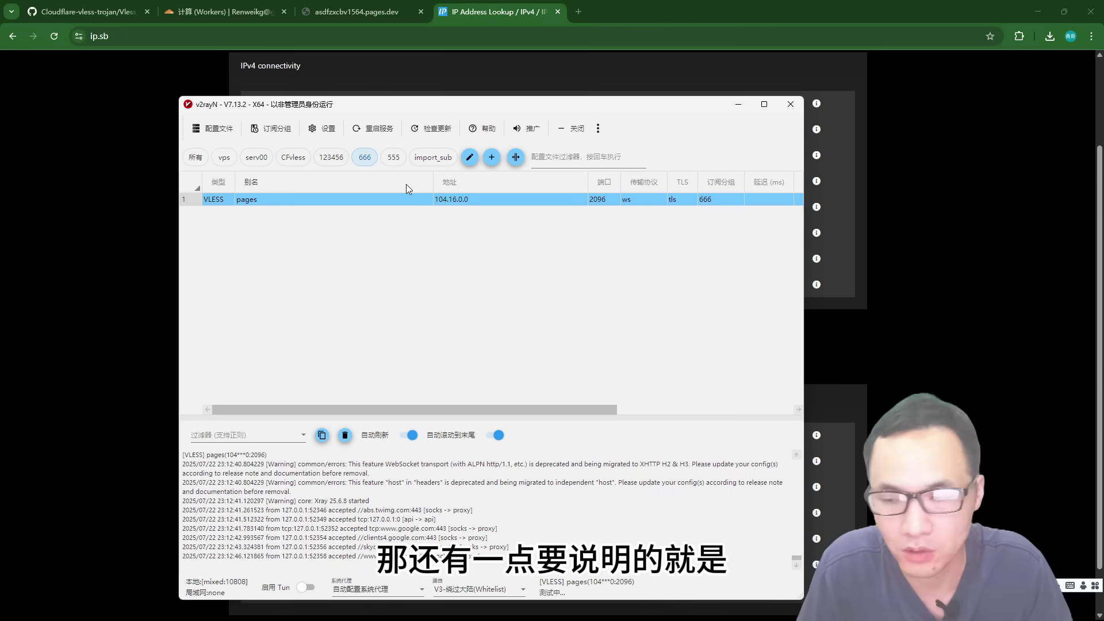
left_click(318, 132)
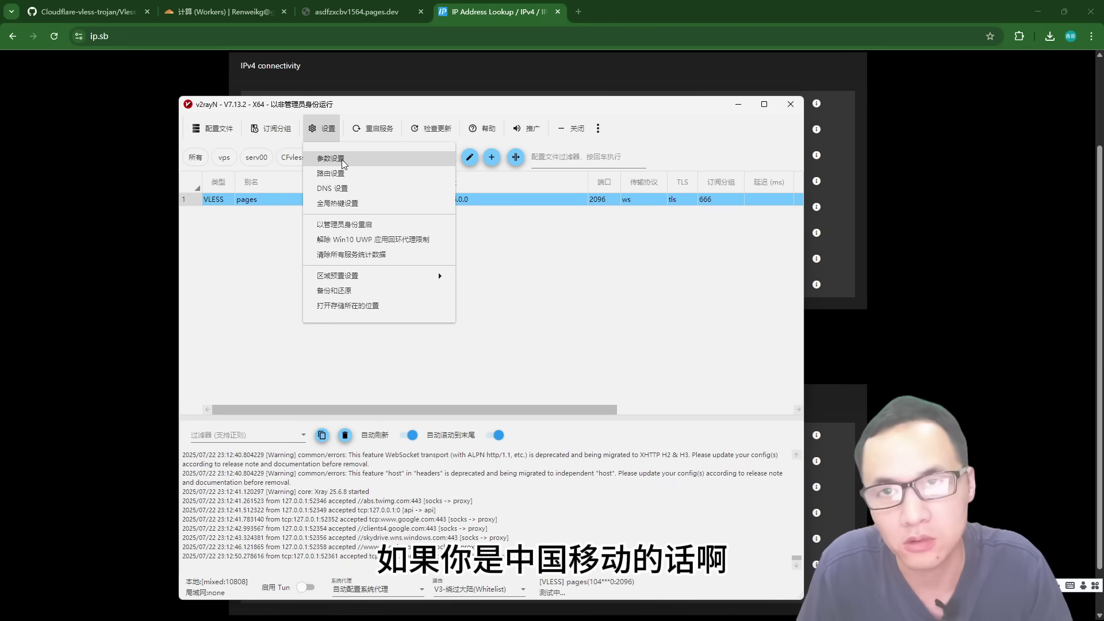
left_click(341, 160)
scroll(443, 475, "down", 5)
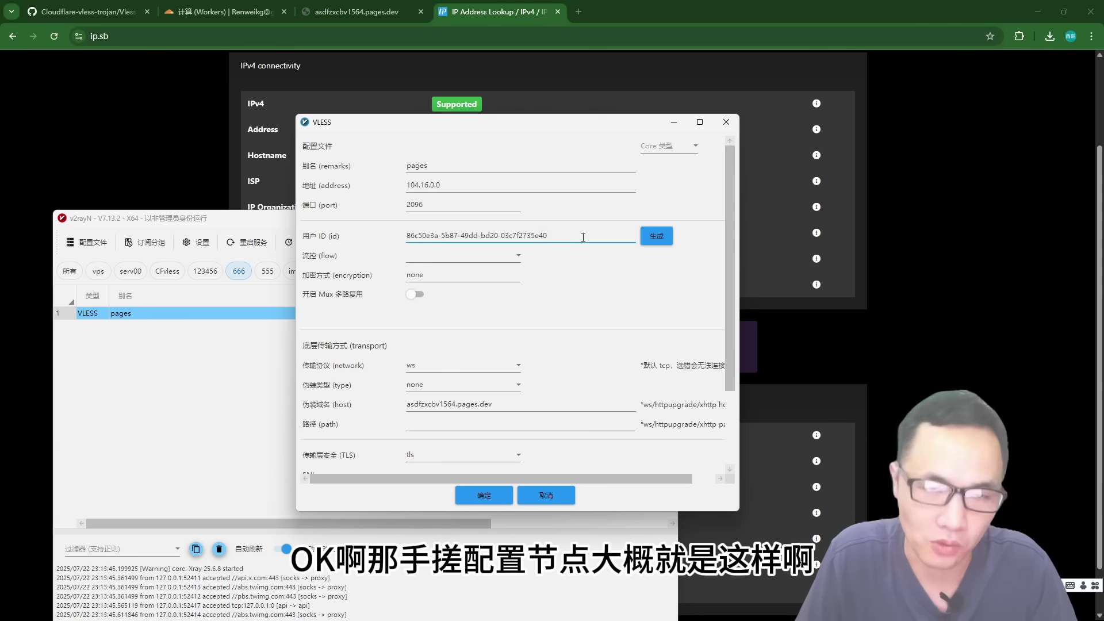
Step: Copy the profile's user ID, open asdfzxcbv1564.pages.dev with that UUID as its path, and look through the node configuration page
left_click_drag(584, 238, 328, 246)
key("ctrl+c")
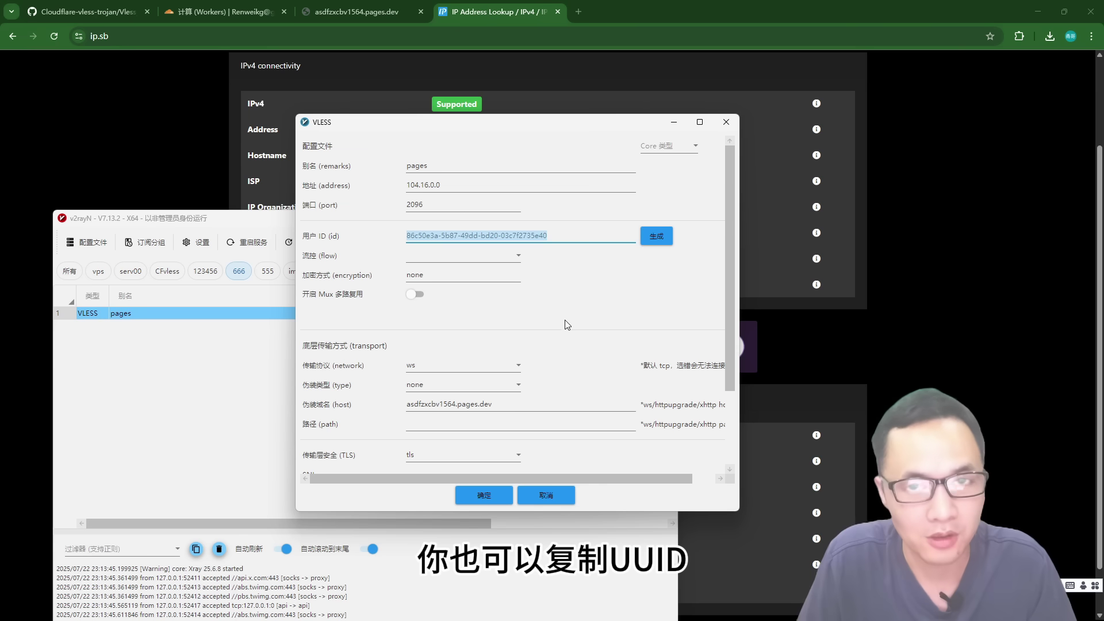
left_click(357, 11)
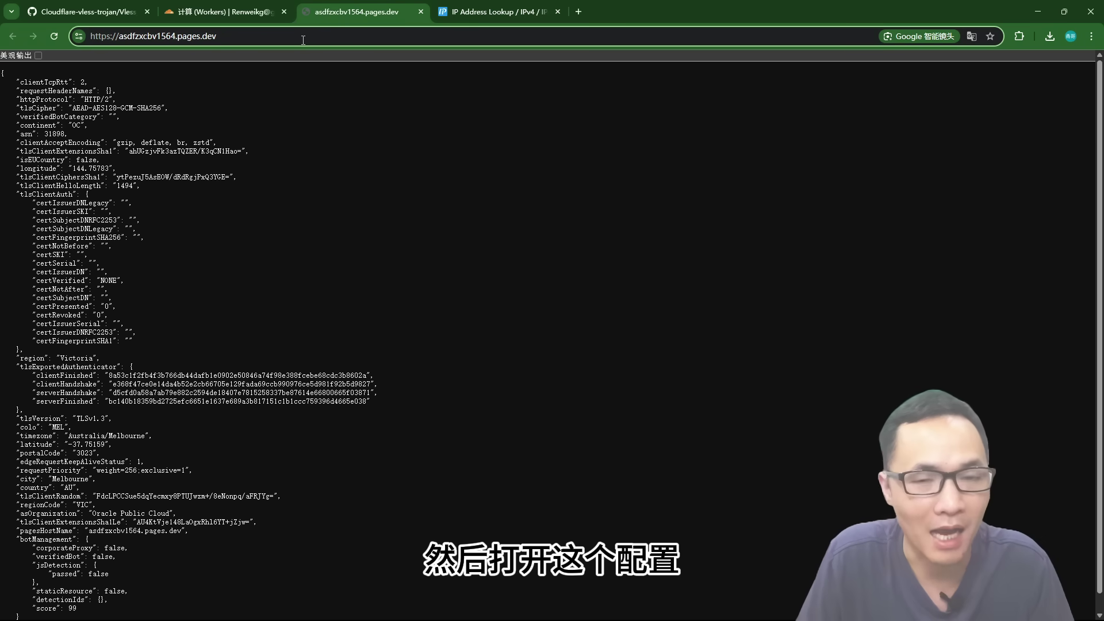
type("/")
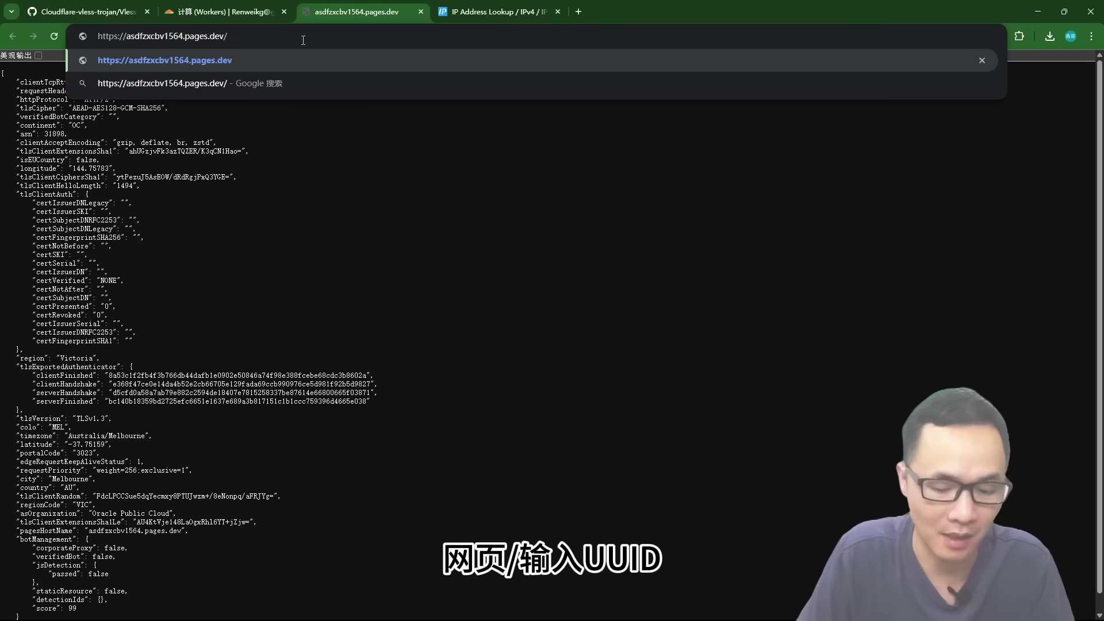
key("ctrl+v")
key("Return")
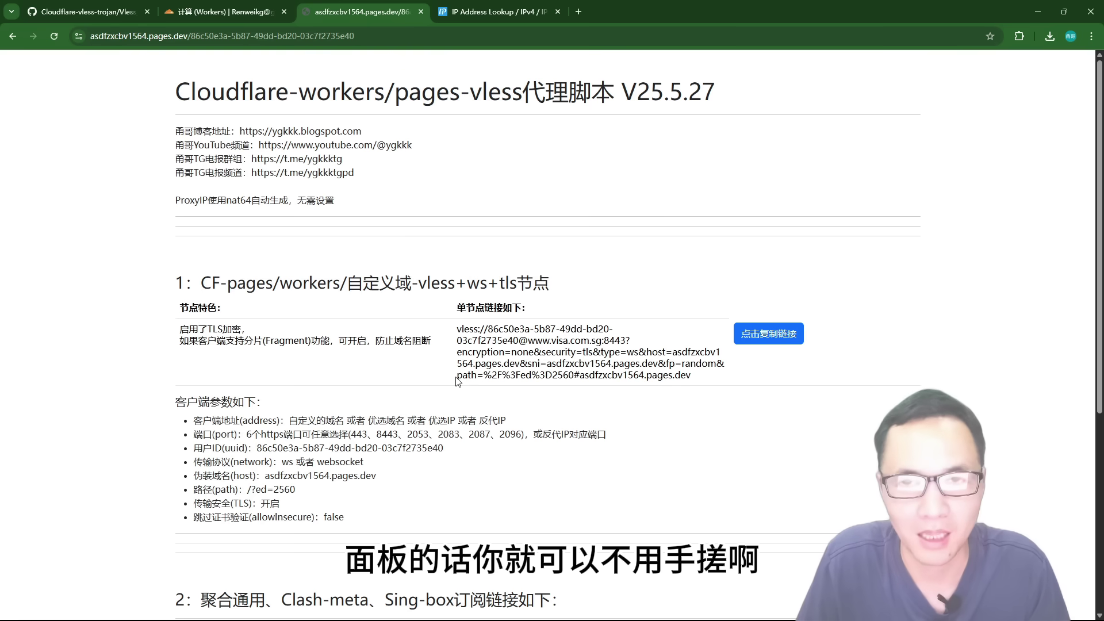
scroll(609, 361, "down", 1)
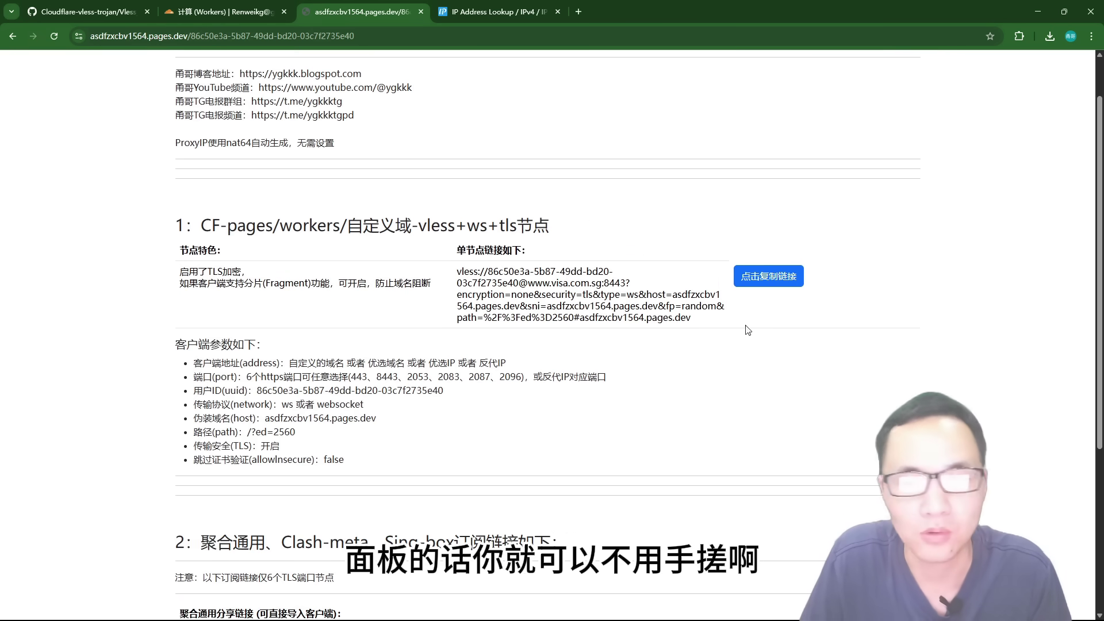
scroll(773, 287, "down", 4)
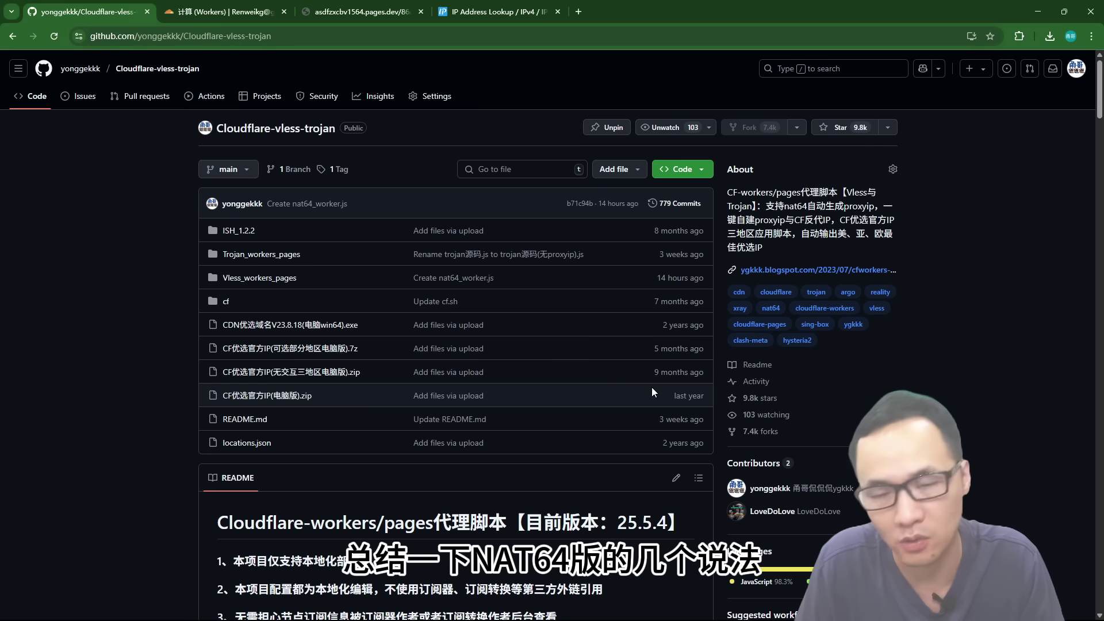
Step: Open the Vless_workers_pages folder in the Cloudflare-vless-trojan repository on GitHub
left_click(260, 278)
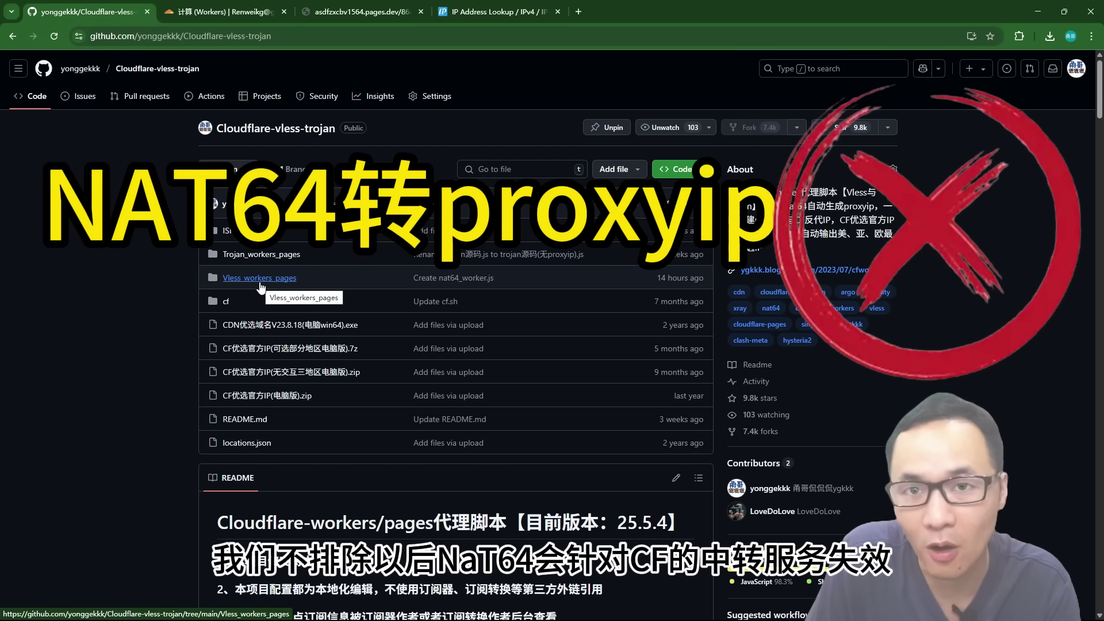
left_click(259, 278)
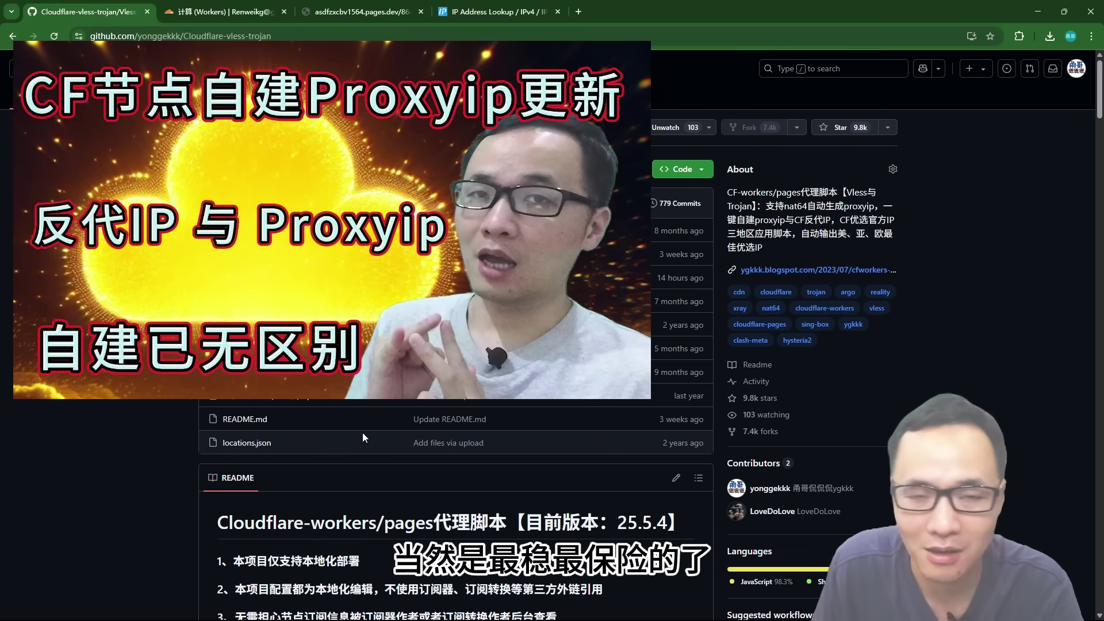